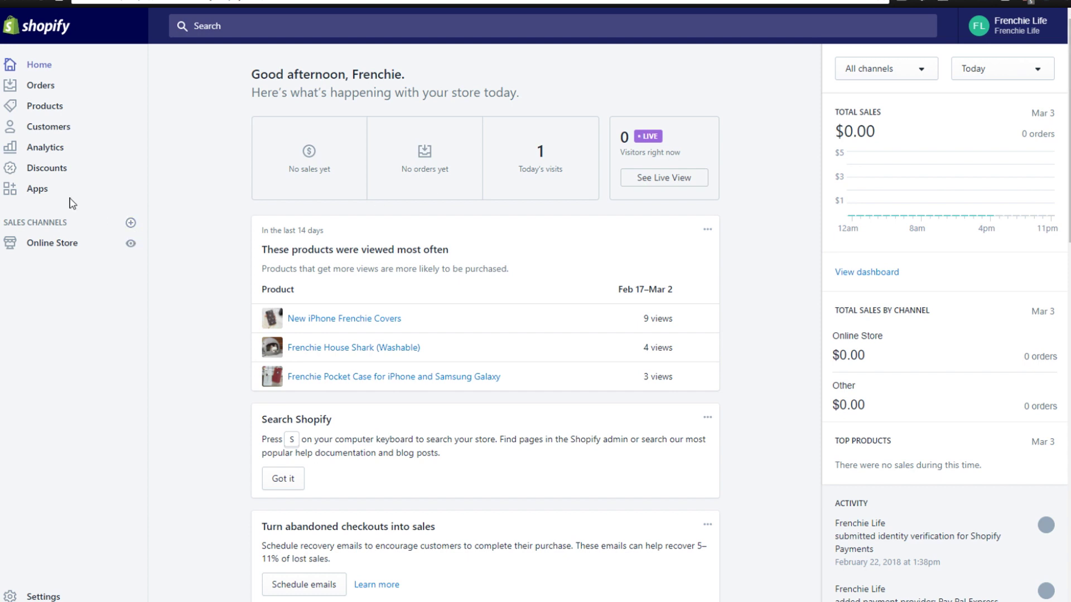
# Step: Open the Shopify admin's Apps page to see the installed apps, including Privy
pyautogui.click(45, 195)
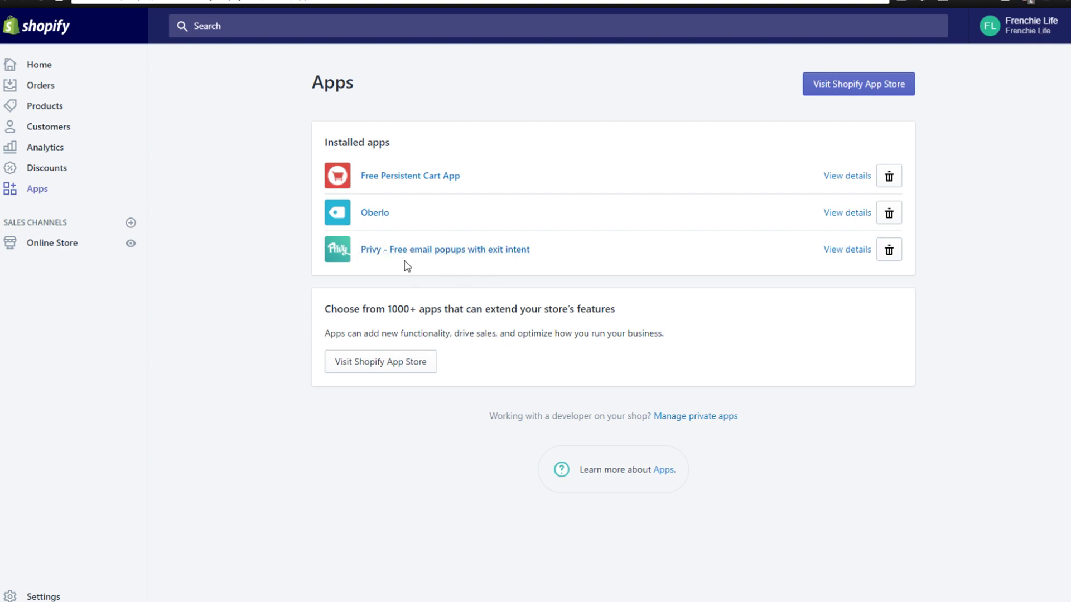
# Step: Launch 'Privy - Free email popups with exit intent' from the installed apps
pyautogui.click(384, 251)
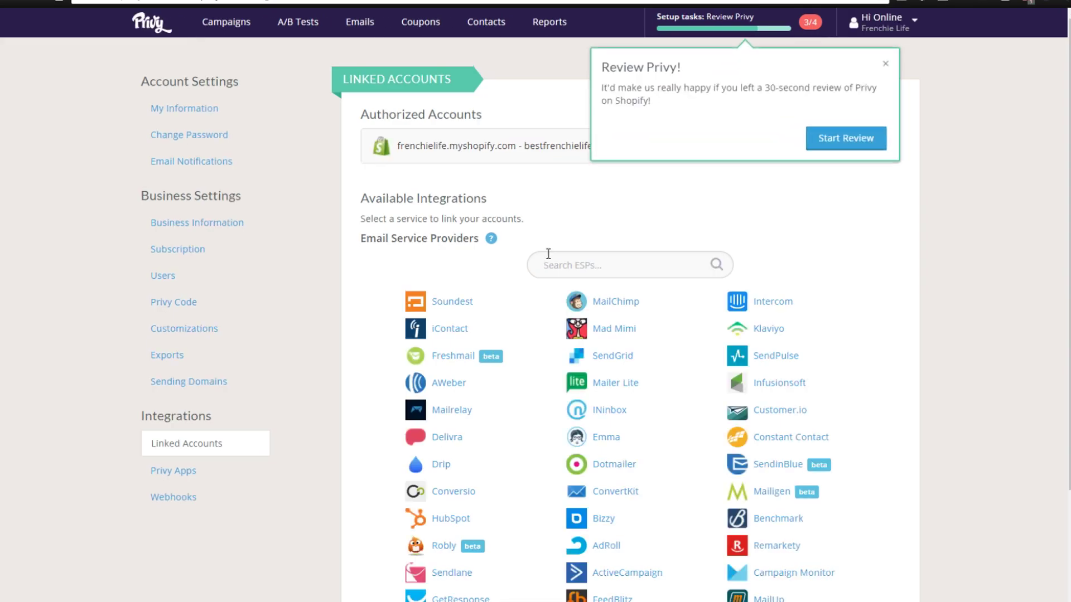
# Step: Go to Campaigns, dismiss the Review Privy prompt, and open the Newsletter Signup campaign
pyautogui.click(230, 22)
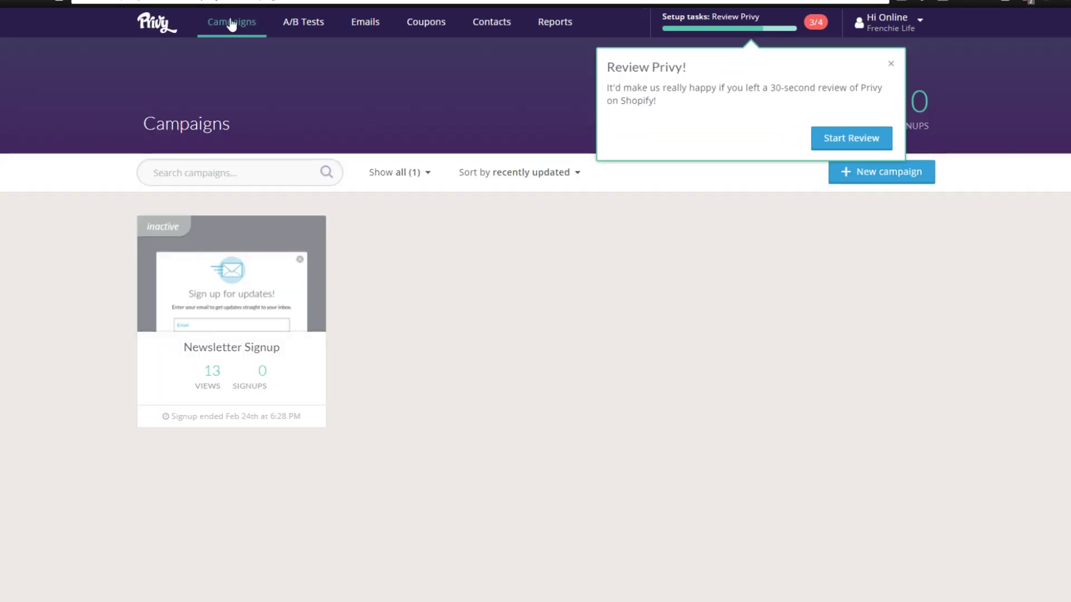
pyautogui.click(891, 64)
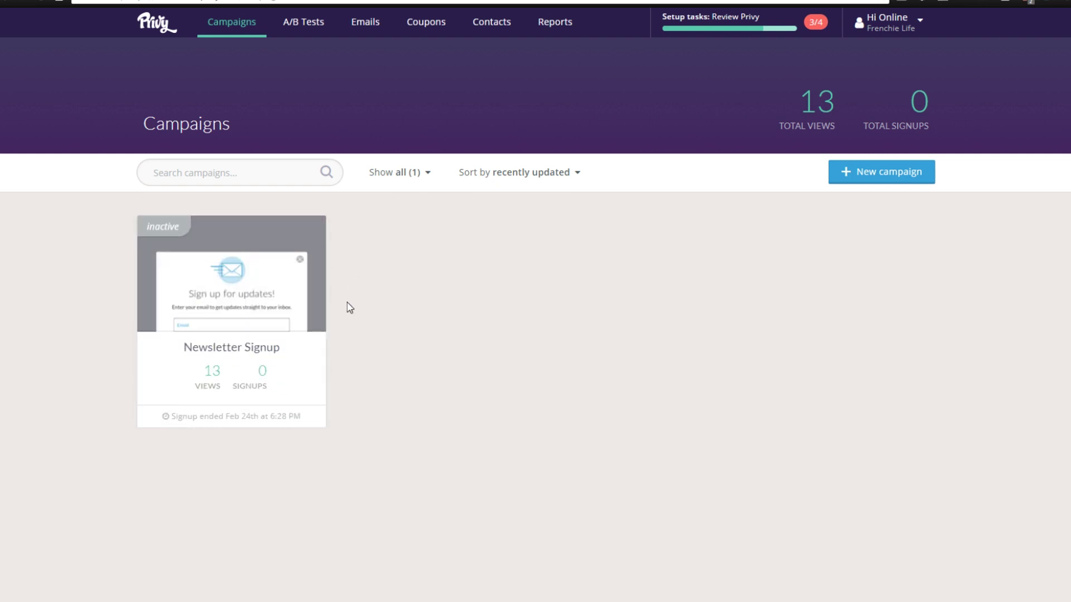
pyautogui.moveTo(282, 308)
pyautogui.moveTo(153, 237)
pyautogui.click(299, 291)
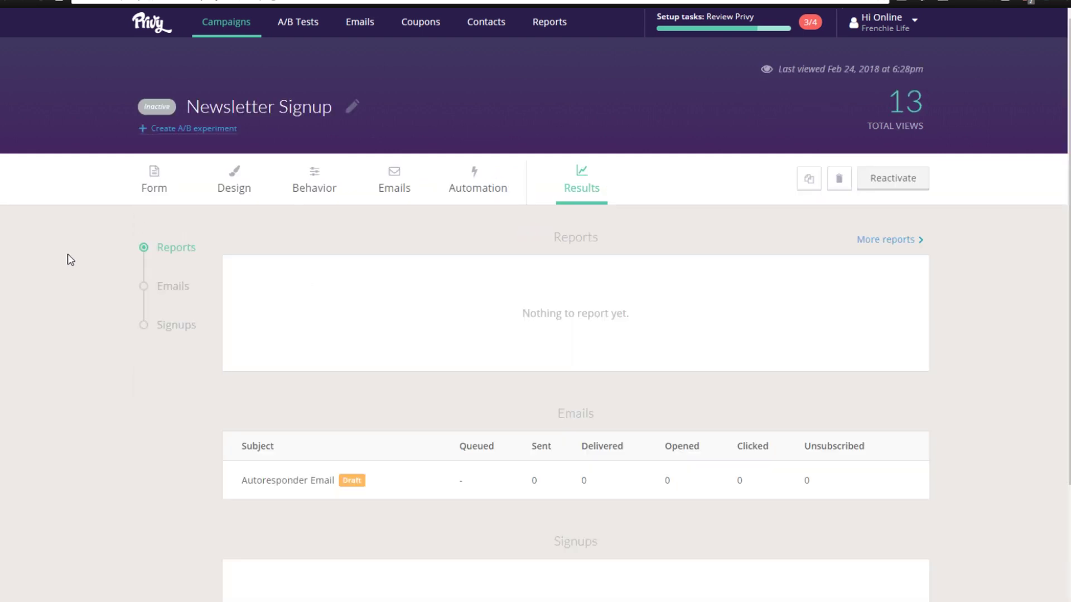
# Step: Open the campaign's Design tab and its popup design editor
pyautogui.scroll(-2, 163, 387)
pyautogui.scroll(2, 123, 325)
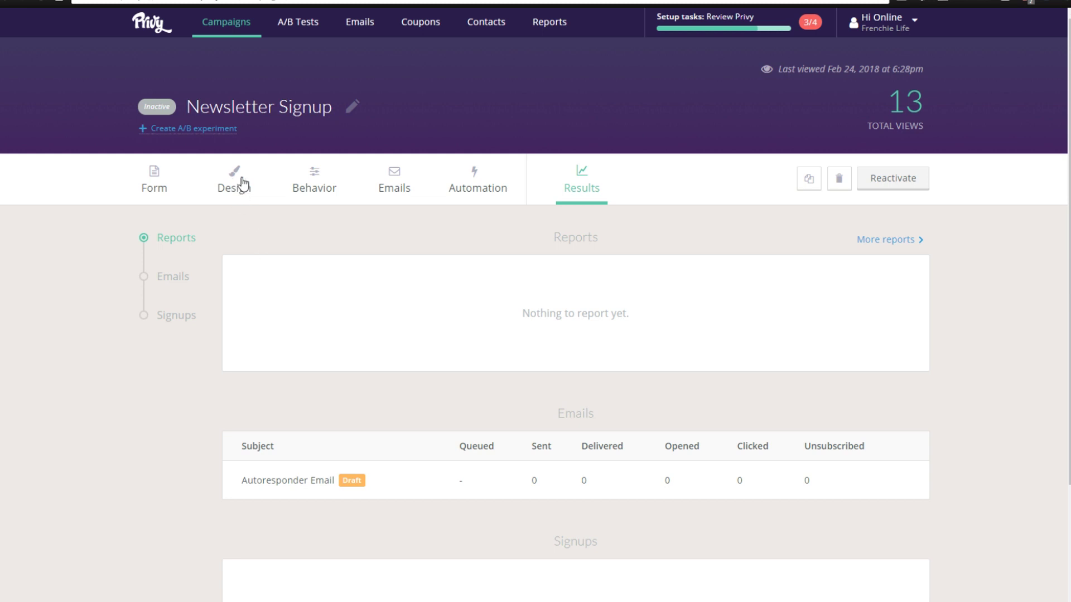
pyautogui.click(228, 192)
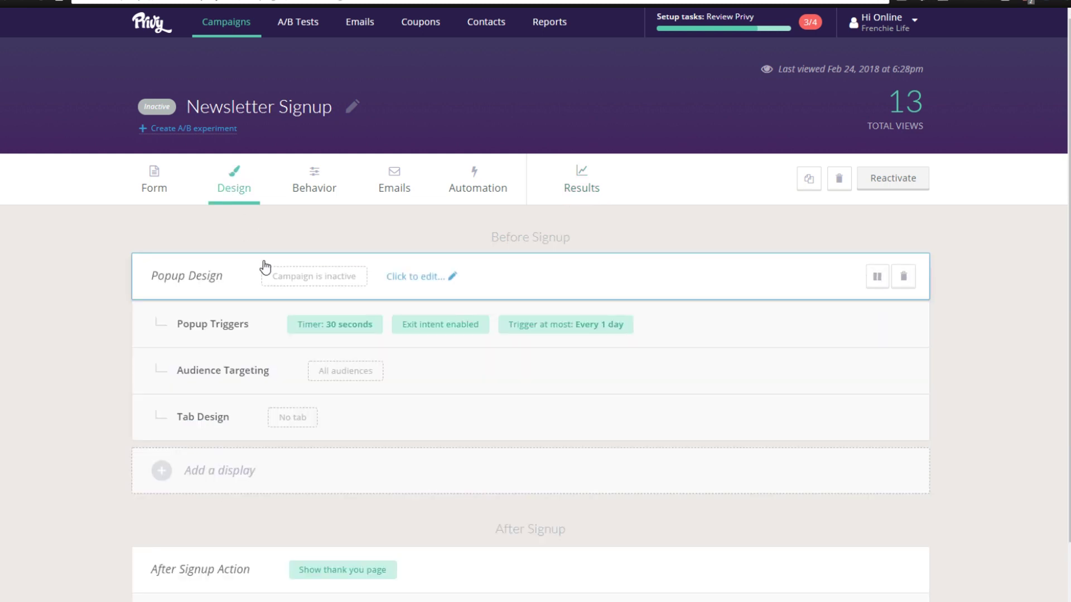
pyautogui.click(417, 282)
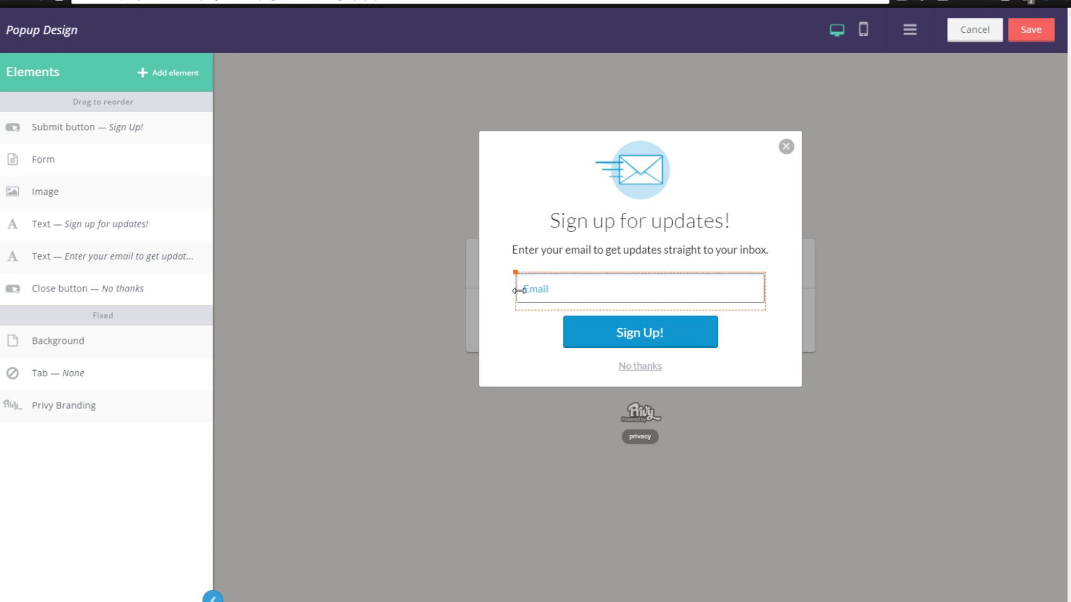
pyautogui.click(981, 30)
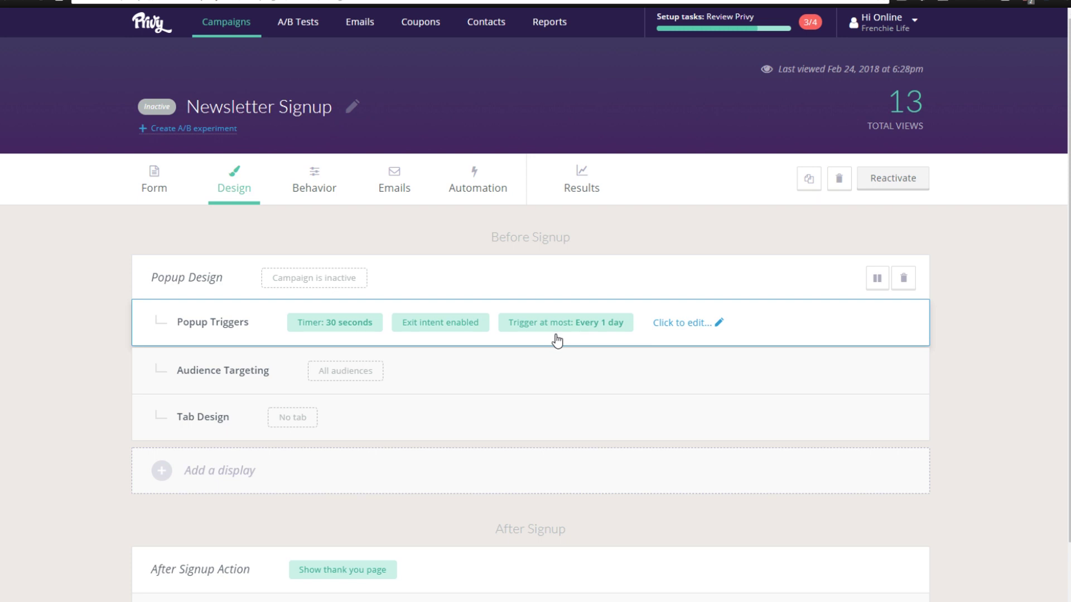
# Step: Set the popup trigger timer to 'After 10 seconds', save, then go to Behavior settings
pyautogui.click(674, 329)
pyautogui.click(356, 161)
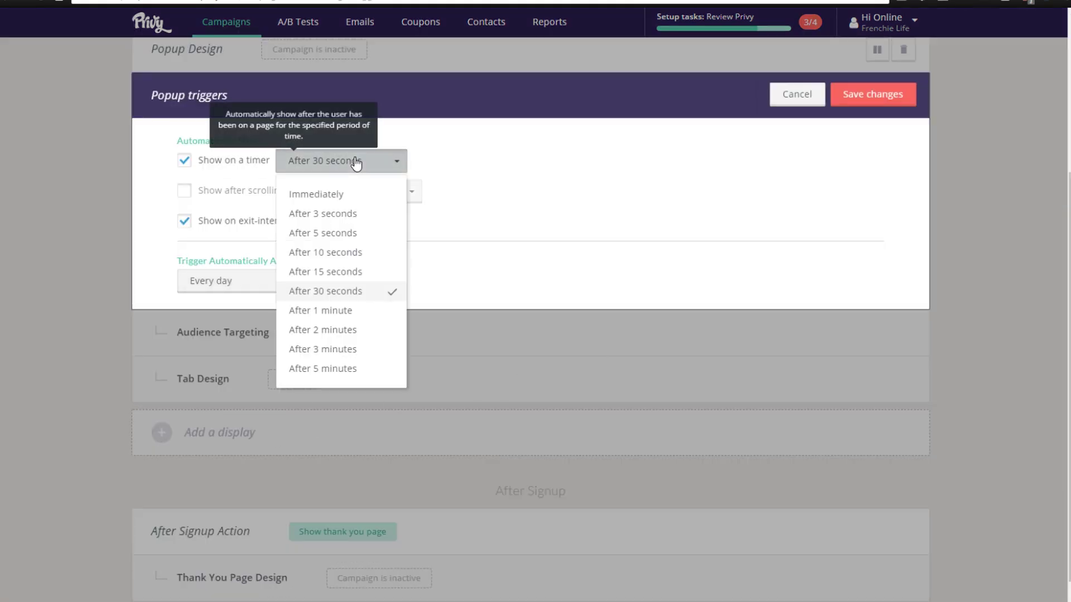
pyautogui.click(343, 253)
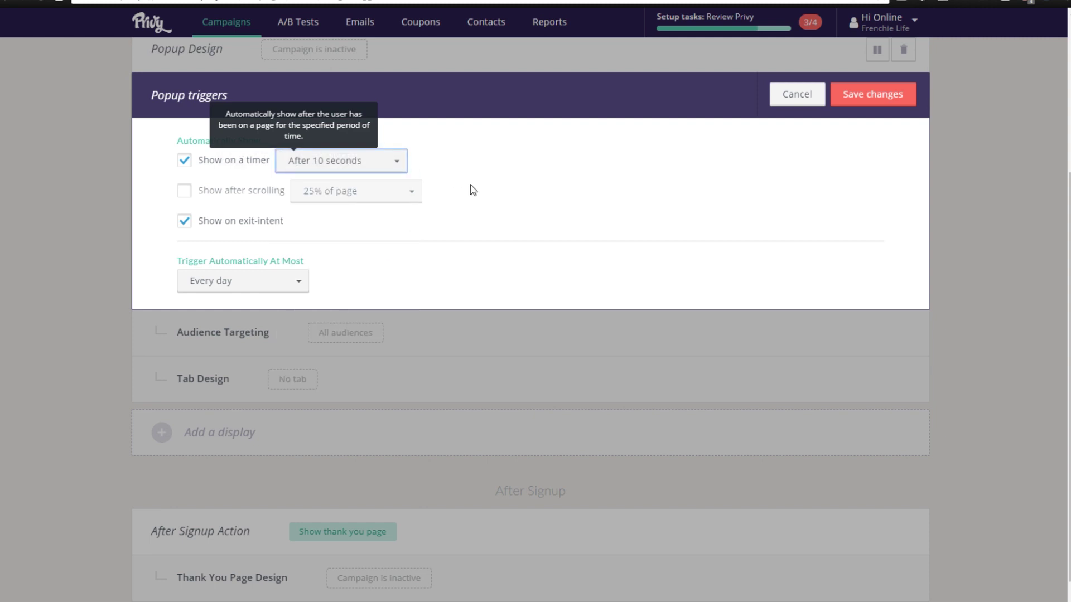
pyautogui.click(892, 107)
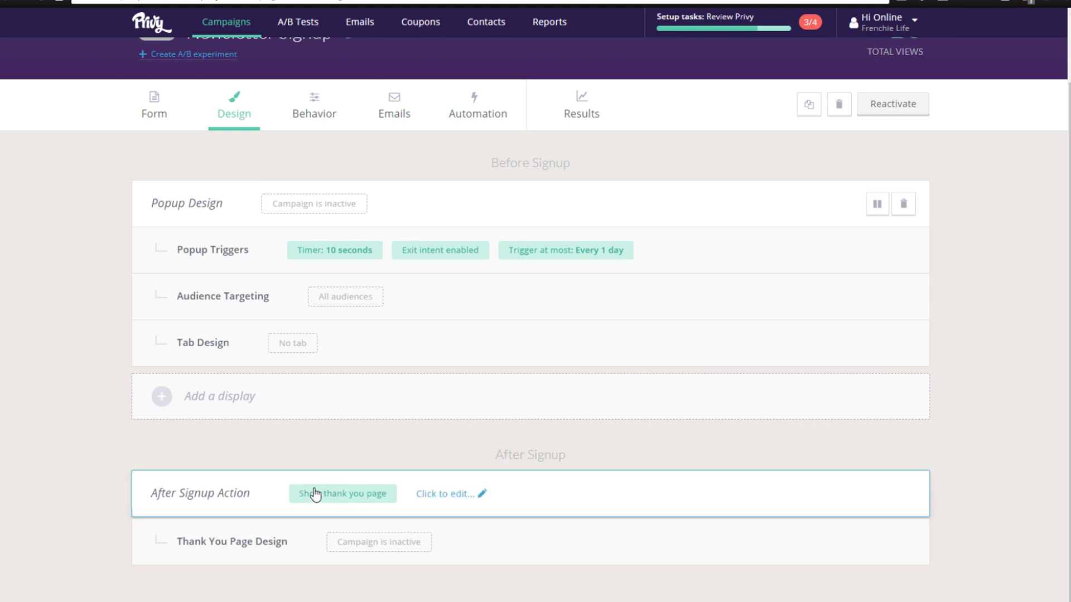
pyautogui.click(317, 111)
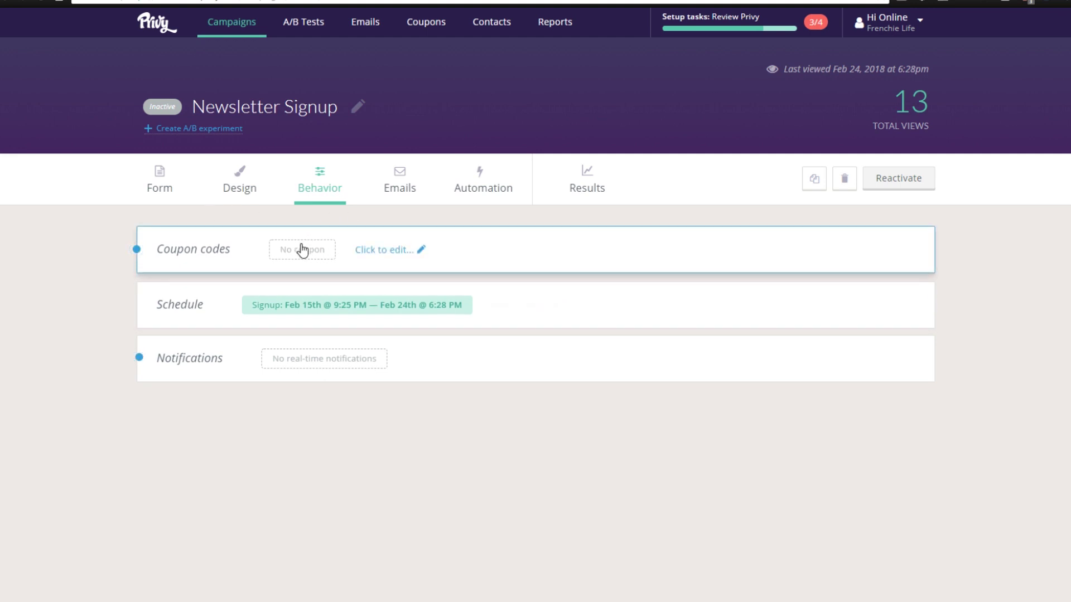
# Step: Edit Coupon codes, find no coupons listed, and follow the Coupons tab link
pyautogui.click(387, 254)
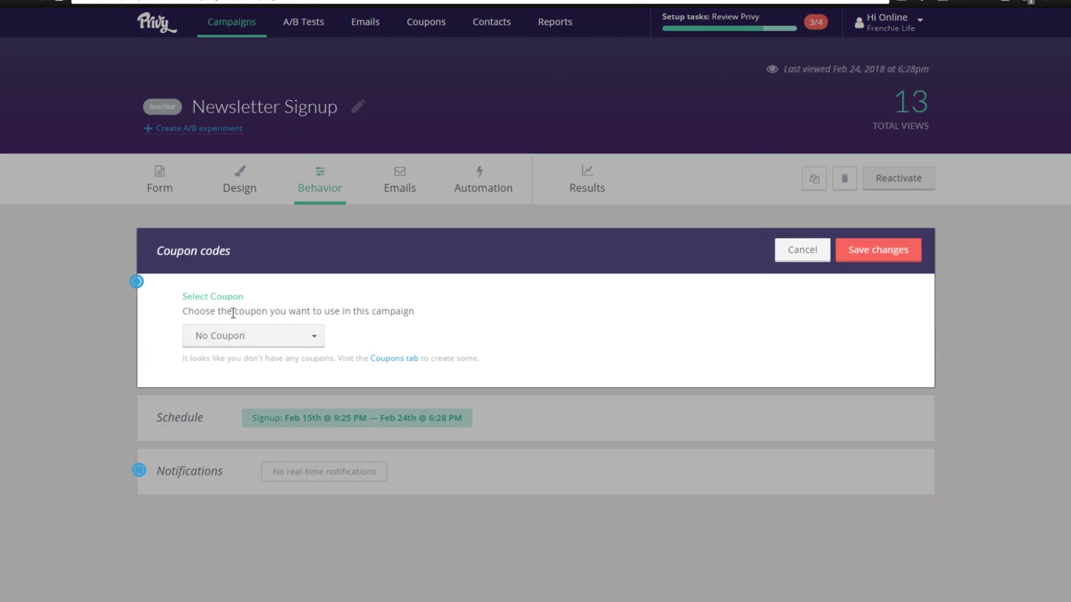
pyautogui.click(291, 337)
pyautogui.click(405, 357)
pyautogui.click(405, 360)
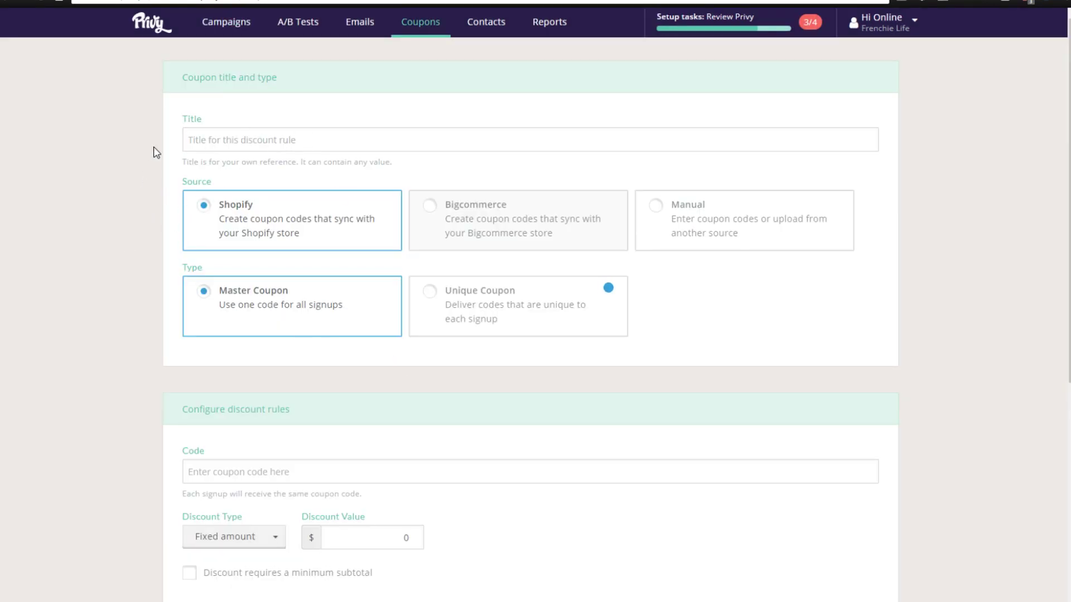
# Step: Click into the new coupon's title field and scroll through the coupon form
pyautogui.click(185, 146)
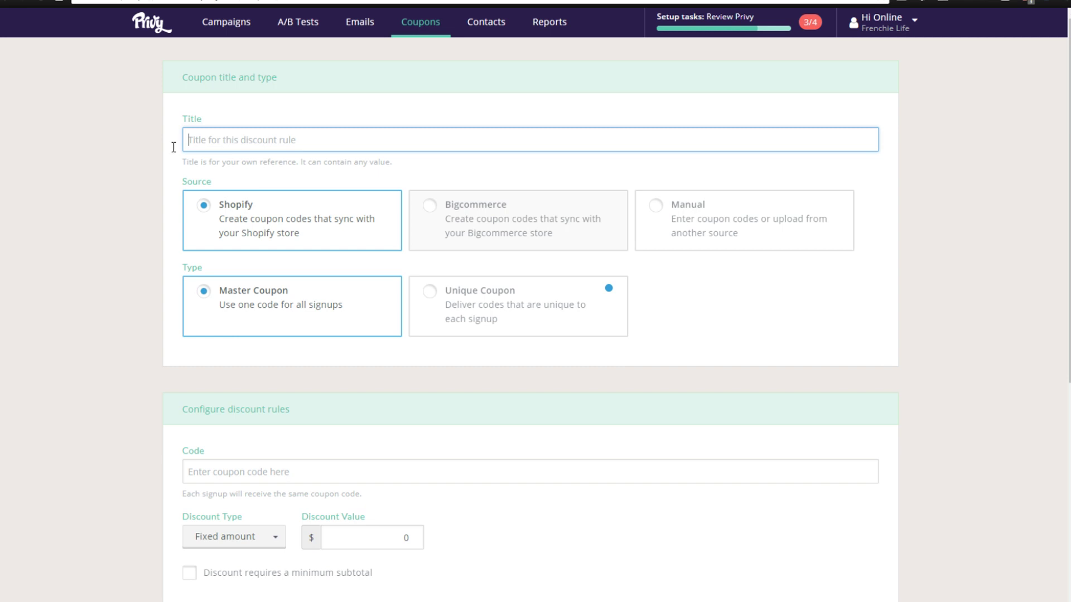
pyautogui.click(149, 162)
pyautogui.scroll(-1, 112, 184)
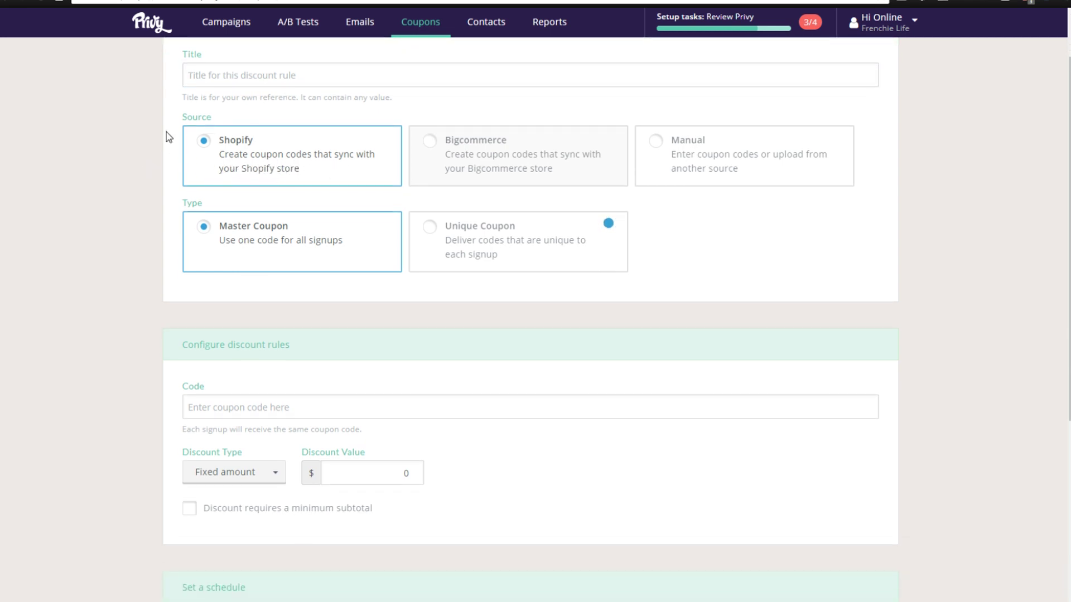
pyautogui.scroll(-2, 140, 146)
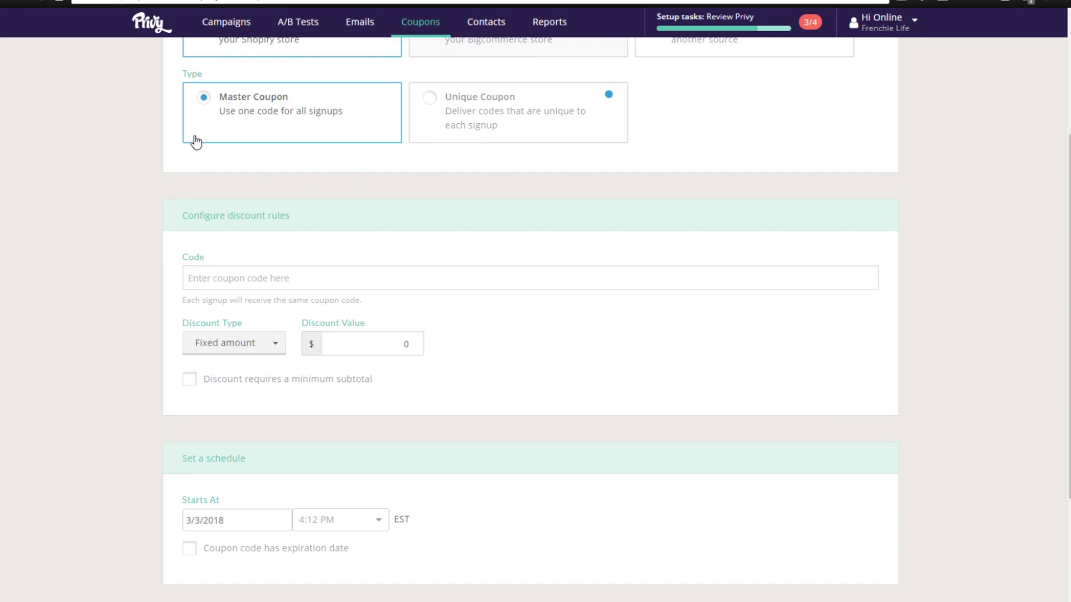
pyautogui.scroll(3, 140, 199)
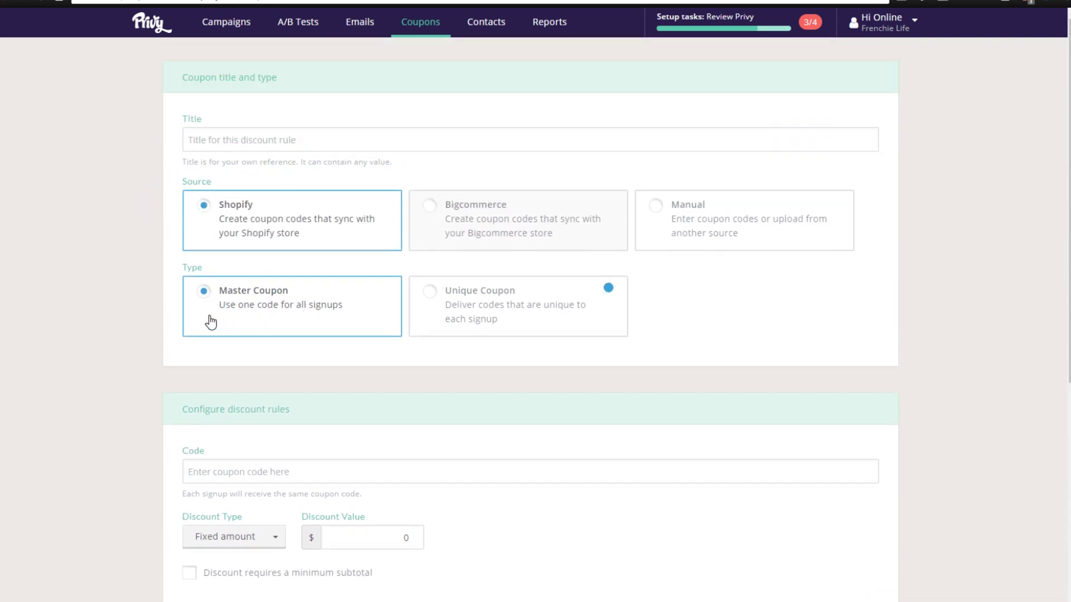
pyautogui.scroll(-3, 125, 316)
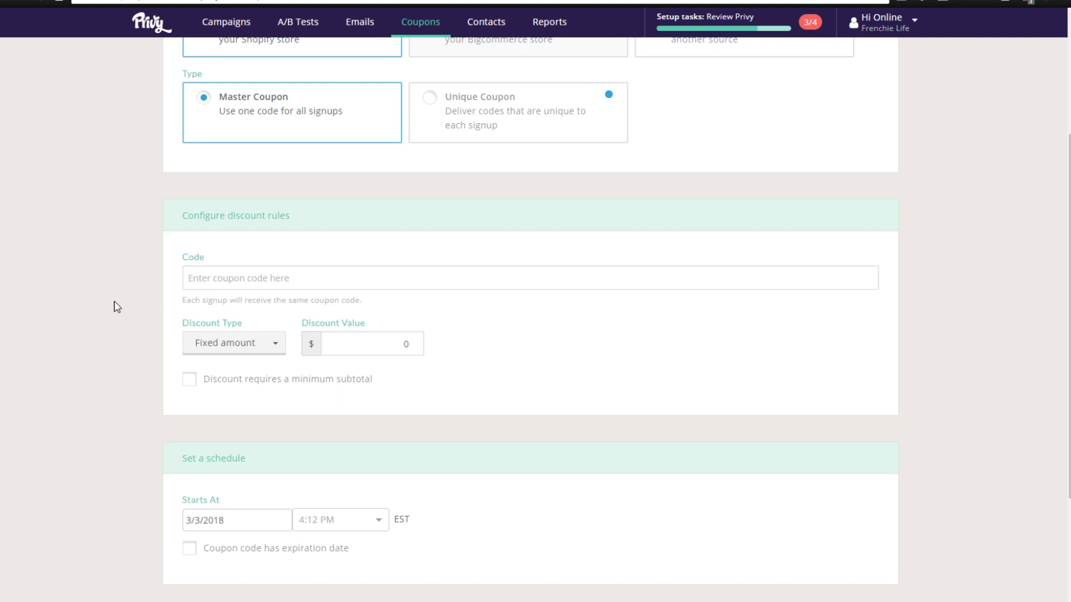
pyautogui.scroll(-1, 116, 307)
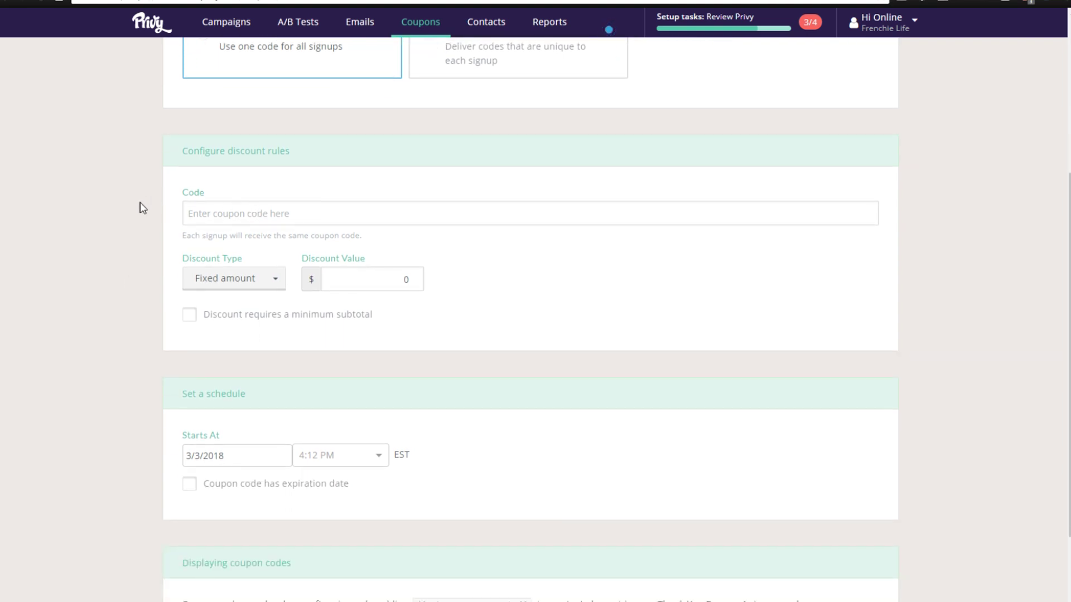
pyautogui.scroll(-2, 131, 223)
pyautogui.scroll(2, 312, 301)
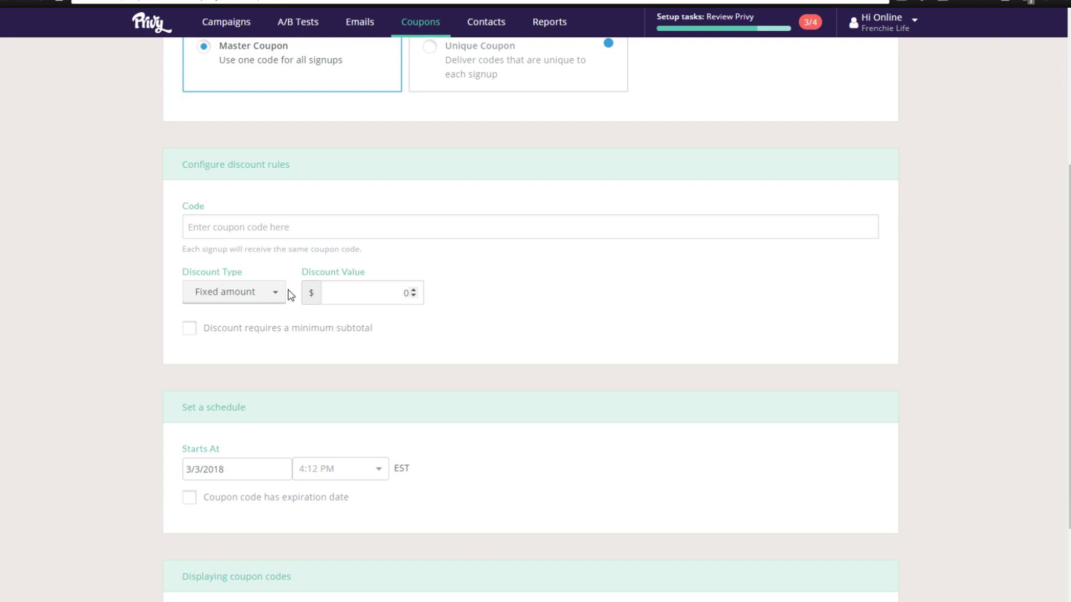
pyautogui.scroll(4, 140, 246)
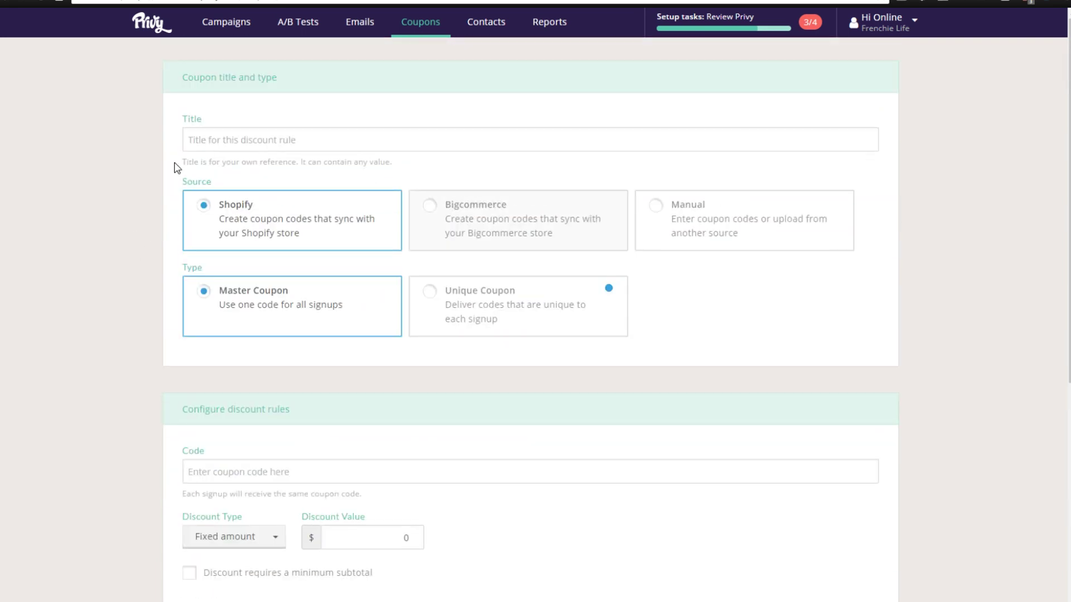
pyautogui.scroll(-2, 237, 223)
# Step: Inspect the coupon code field and the default 0 discount value
pyautogui.click(300, 344)
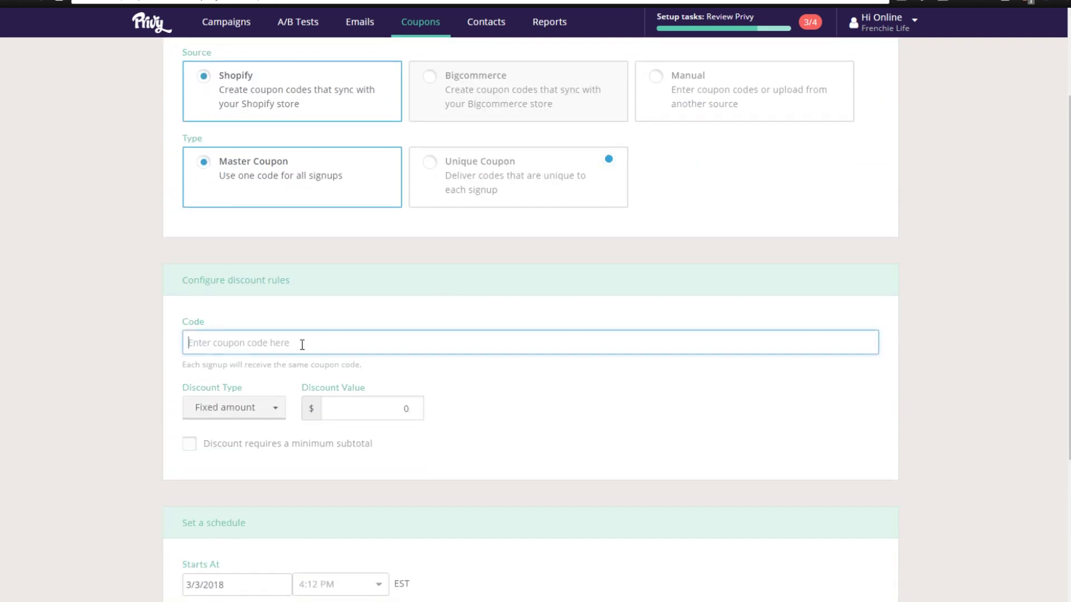
pyautogui.scroll(-2, 251, 317)
pyautogui.doubleClick(405, 279)
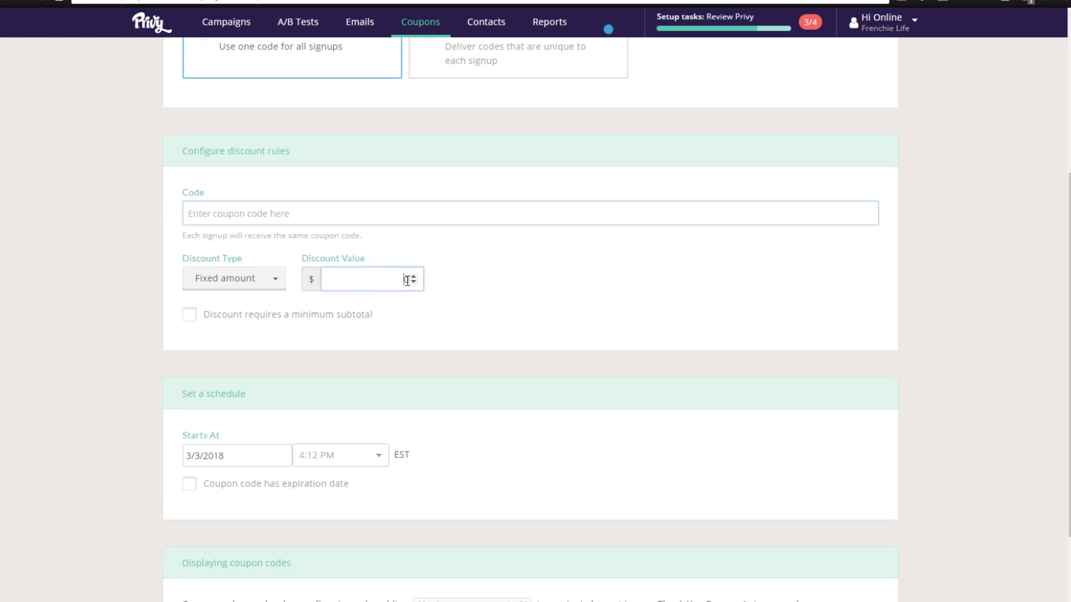
pyautogui.click(515, 276)
pyautogui.scroll(-2, 142, 301)
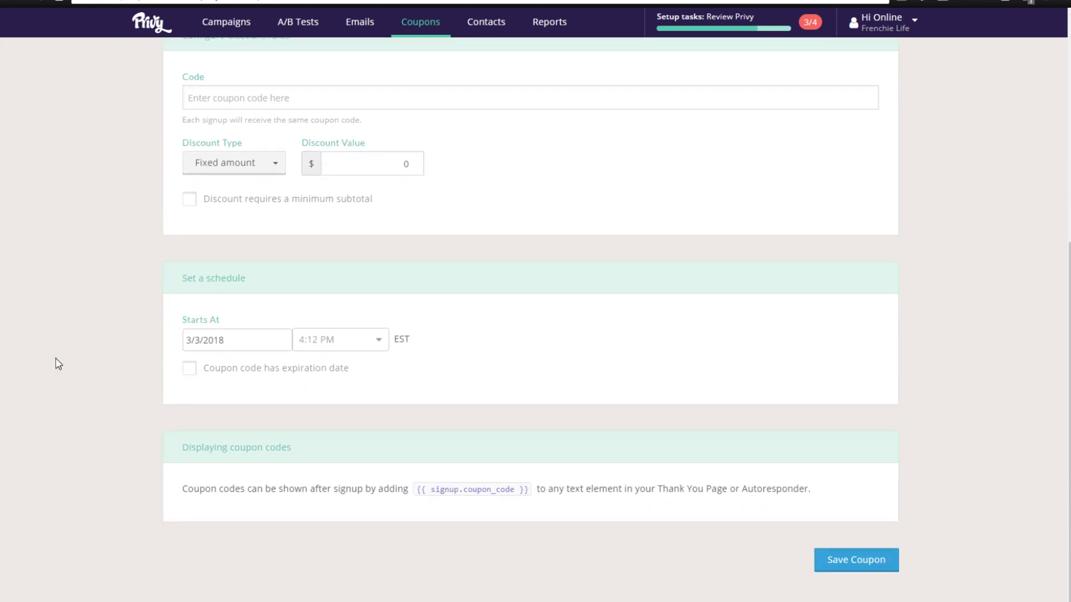
pyautogui.scroll(1, 288, 333)
pyautogui.scroll(-1, 363, 399)
# Step: Highlight the notes on signup.coupon_code, Thank You Page and Autoresponder, then return to Campaigns
pyautogui.moveTo(250, 488); pyautogui.dragTo(537, 488)
pyautogui.click(392, 484)
pyautogui.click(547, 488)
pyautogui.moveTo(453, 488); pyautogui.dragTo(547, 488)
pyautogui.click(574, 487)
pyautogui.moveTo(686, 489); pyautogui.dragTo(810, 489)
pyautogui.click(761, 489)
pyautogui.click(658, 467)
pyautogui.scroll(7, 463, 461)
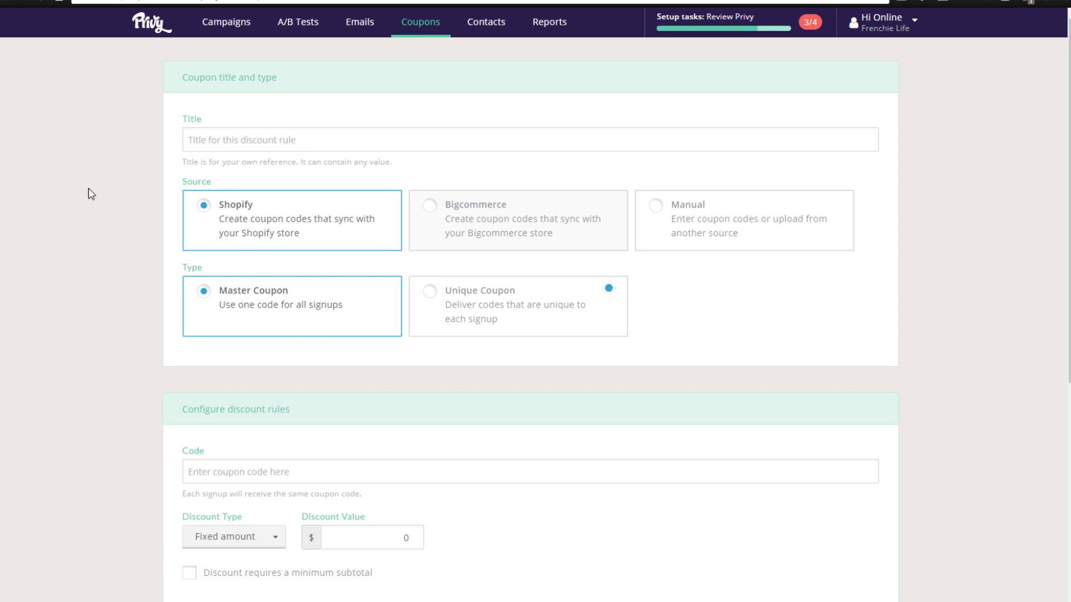
pyautogui.scroll(-7, 268, 294)
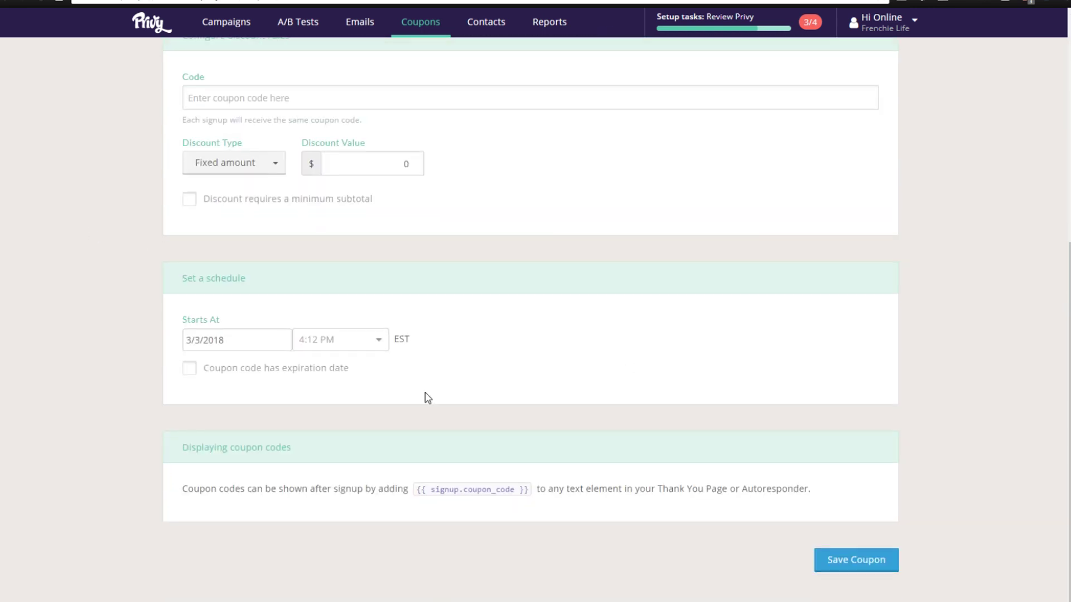
pyautogui.scroll(7, 425, 397)
pyautogui.scroll(-6, 394, 322)
pyautogui.moveTo(345, 540); pyautogui.dragTo(582, 540)
pyautogui.moveTo(658, 539); pyautogui.dragTo(818, 543)
pyautogui.click(758, 506)
pyautogui.scroll(6, 595, 396)
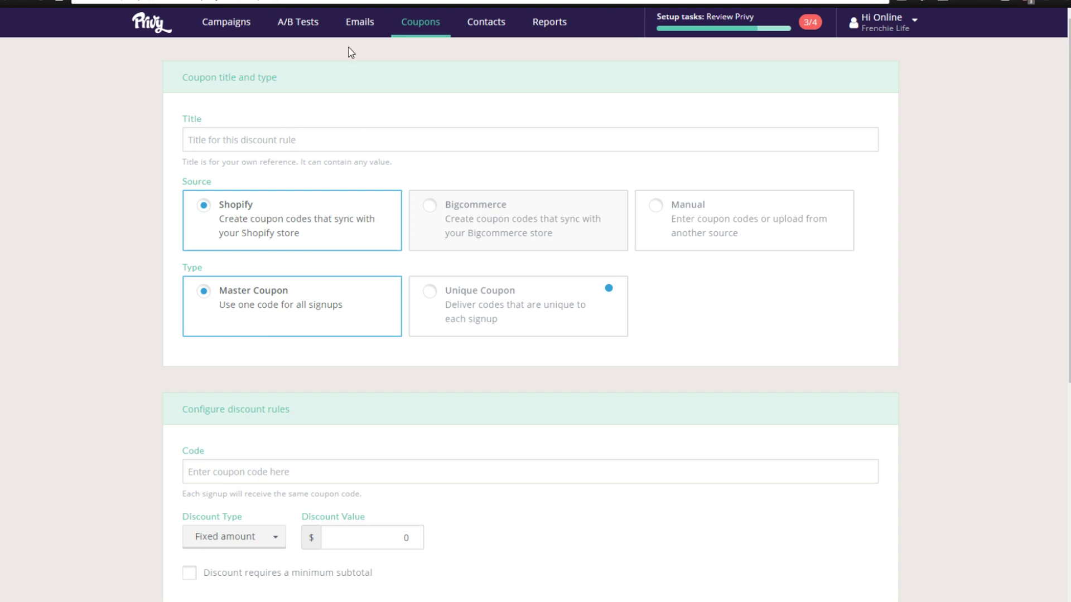
pyautogui.click(239, 25)
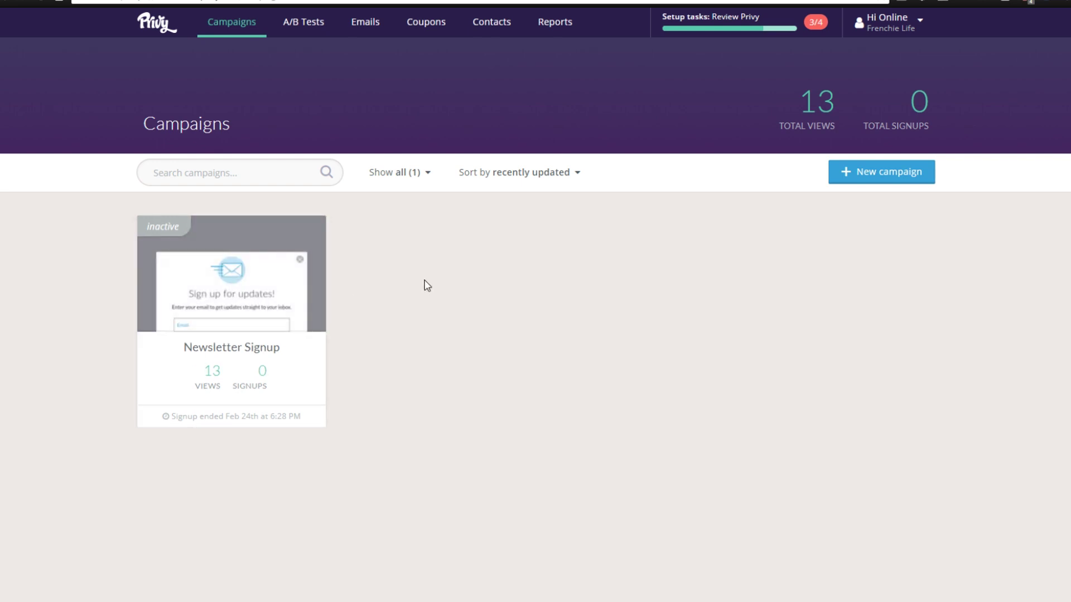
pyautogui.click(268, 329)
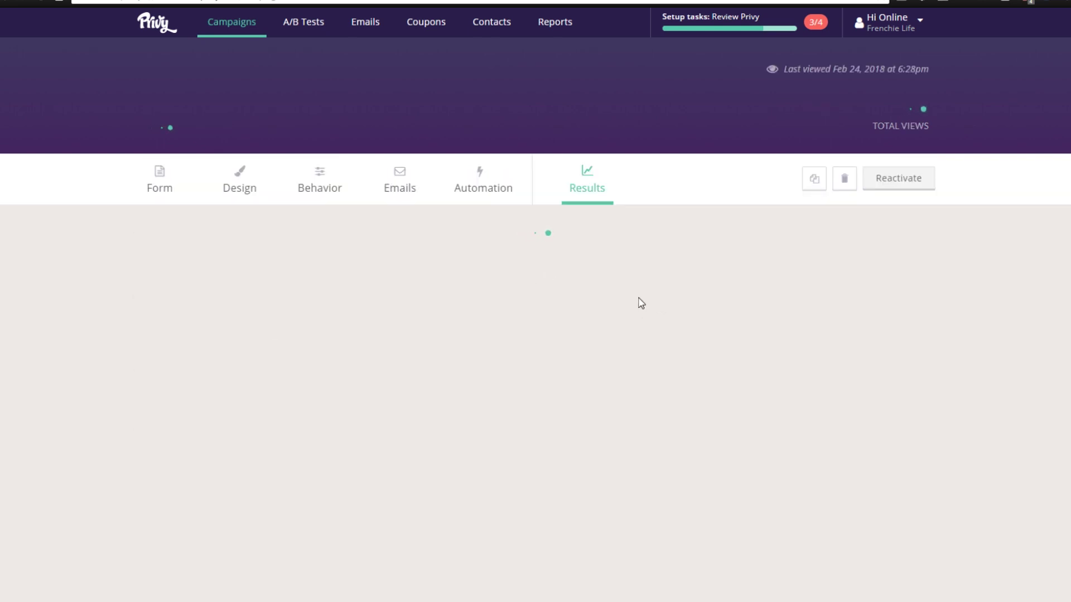
pyautogui.scroll(-2, 251, 366)
pyautogui.scroll(2, 198, 369)
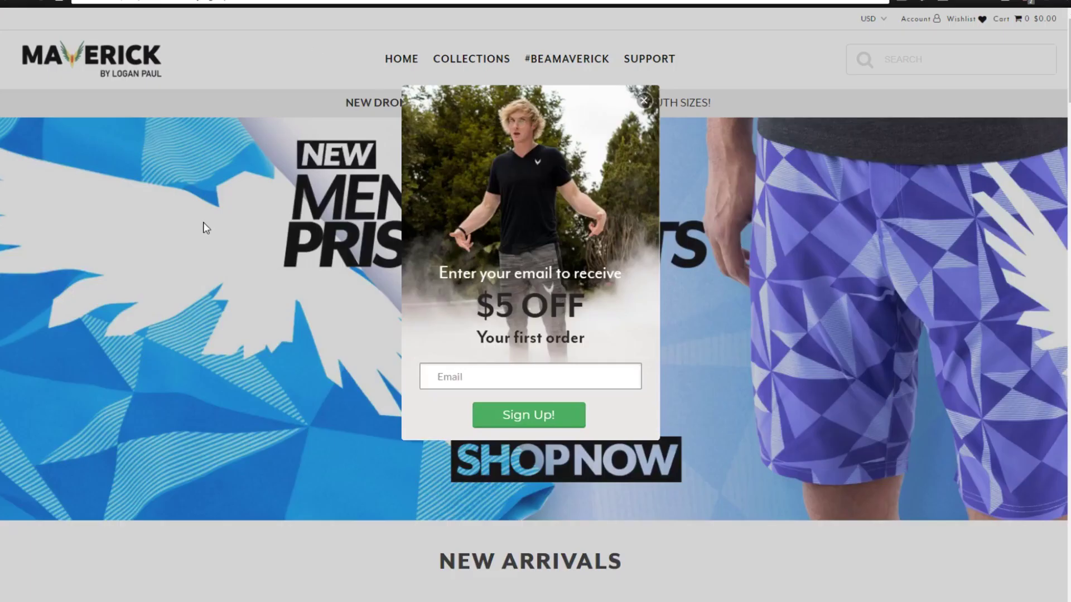
pyautogui.scroll(-3, 193, 275)
pyautogui.scroll(3, 195, 276)
pyautogui.scroll(-8, 222, 290)
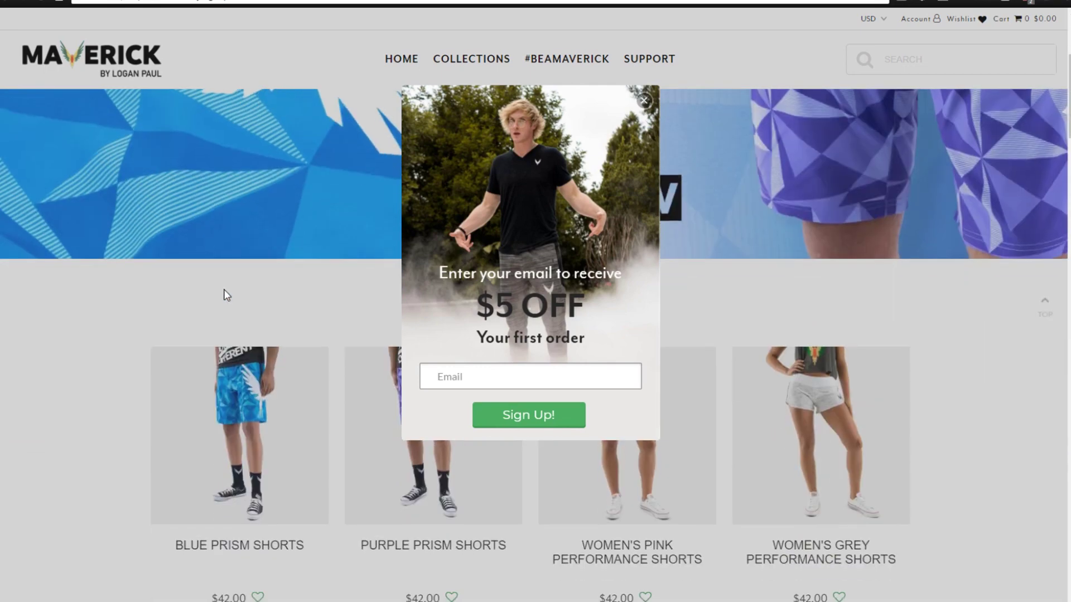
pyautogui.scroll(-8, 224, 287)
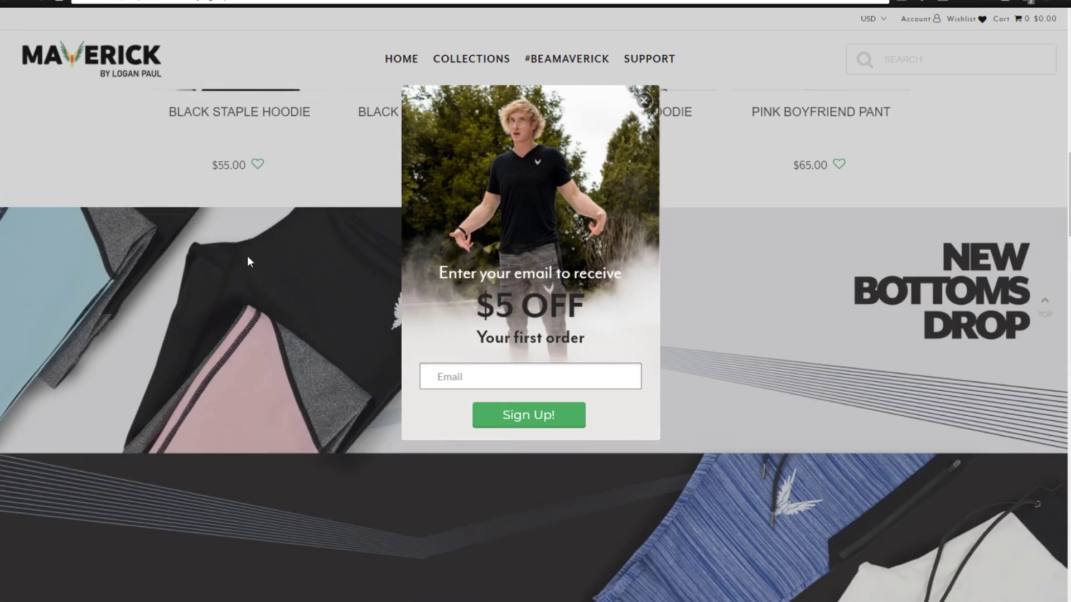
pyautogui.scroll(15, 613, 219)
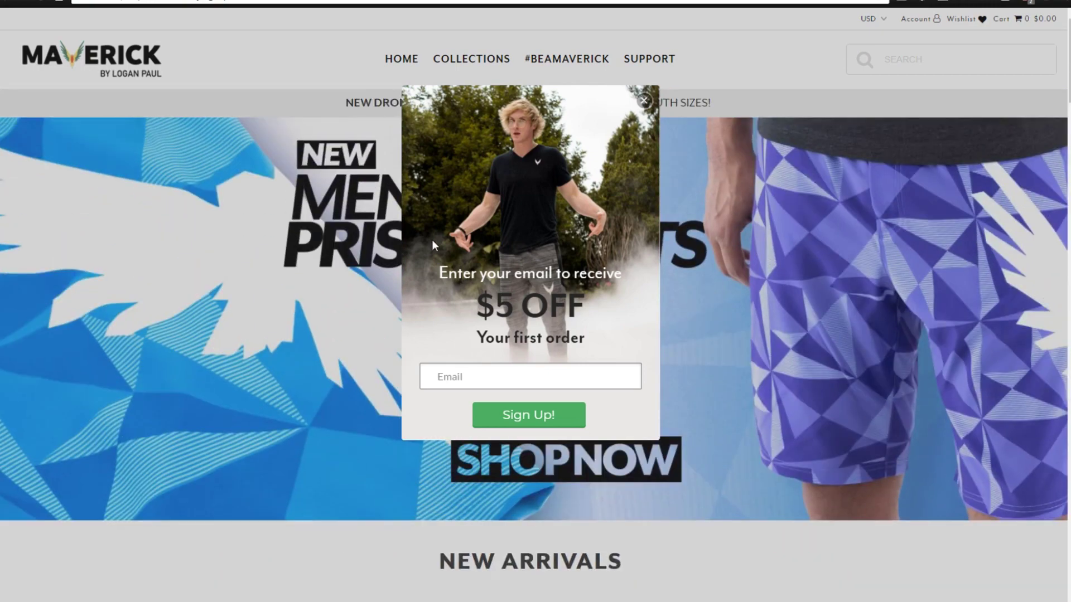
pyautogui.scroll(-3, 320, 266)
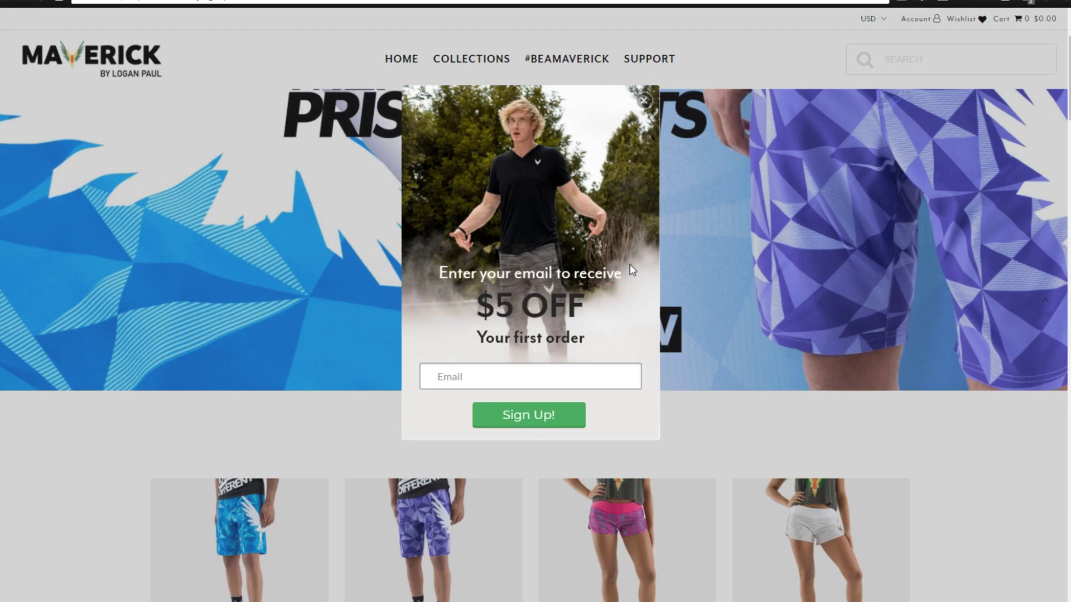
pyautogui.scroll(-5, 714, 269)
pyautogui.scroll(7, 712, 260)
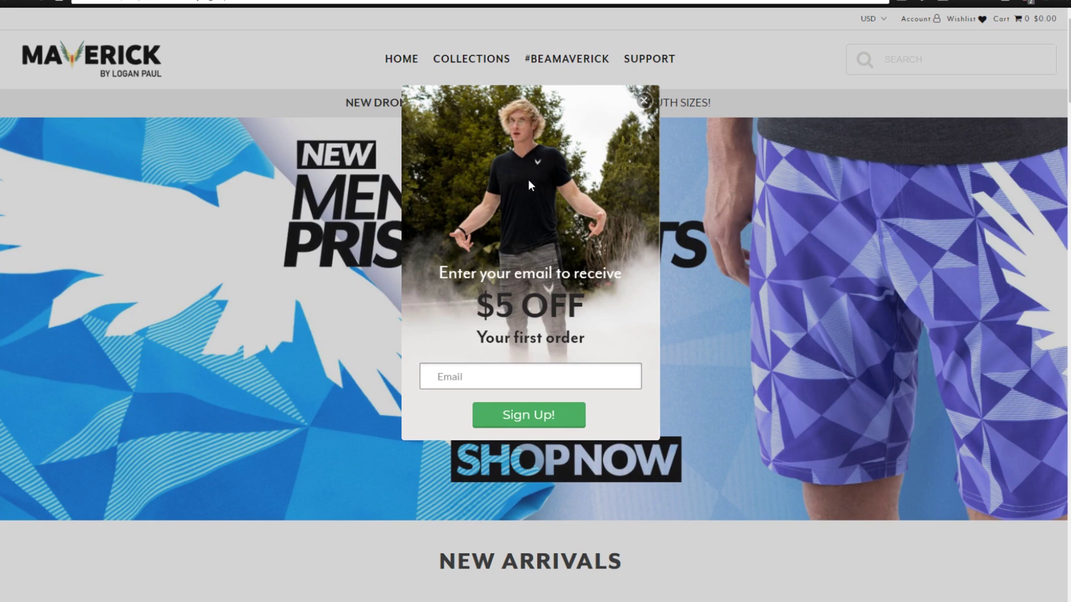
pyautogui.moveTo(441, 273); pyautogui.dragTo(636, 272)
pyautogui.click(458, 314)
pyautogui.moveTo(459, 314); pyautogui.dragTo(568, 310)
pyautogui.click(584, 310)
pyautogui.moveTo(489, 338); pyautogui.dragTo(557, 338)
pyautogui.click(584, 340)
pyautogui.moveTo(448, 273); pyautogui.dragTo(584, 341)
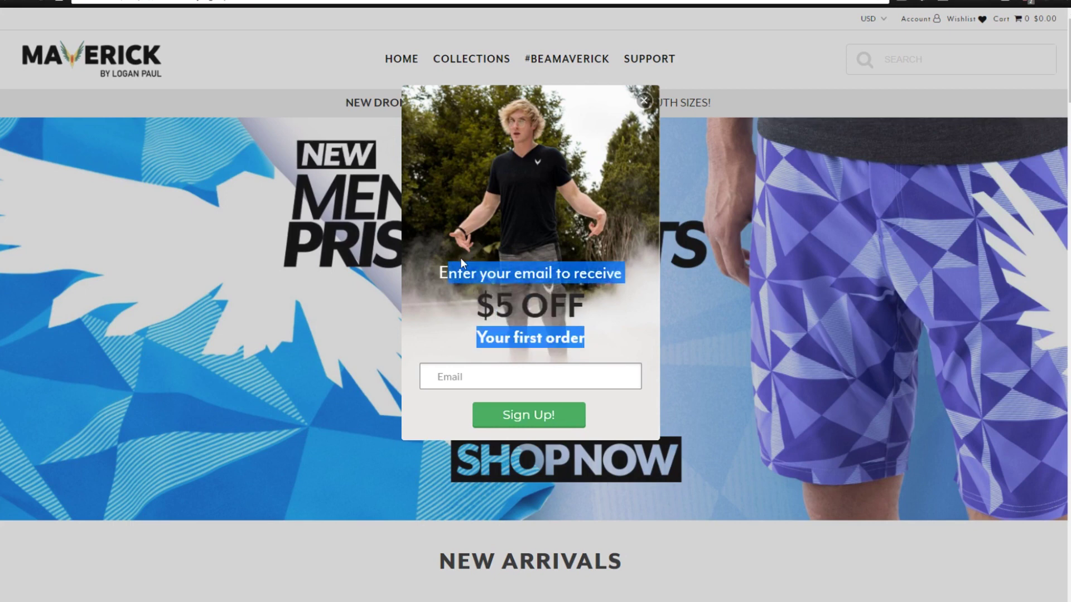
pyautogui.click(461, 260)
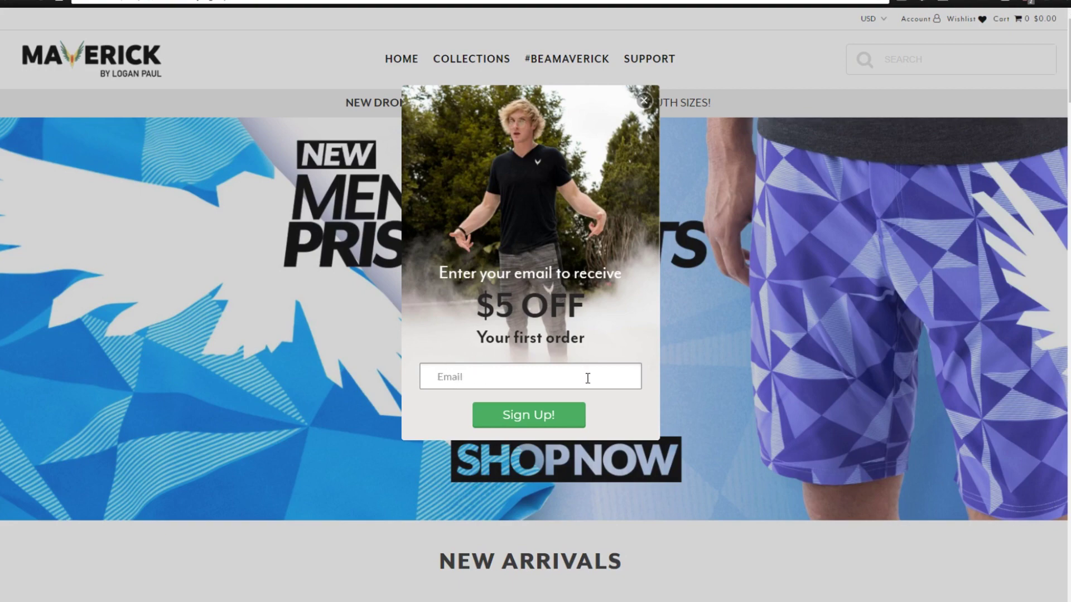
pyautogui.click(513, 415)
pyautogui.scroll(-3, 700, 262)
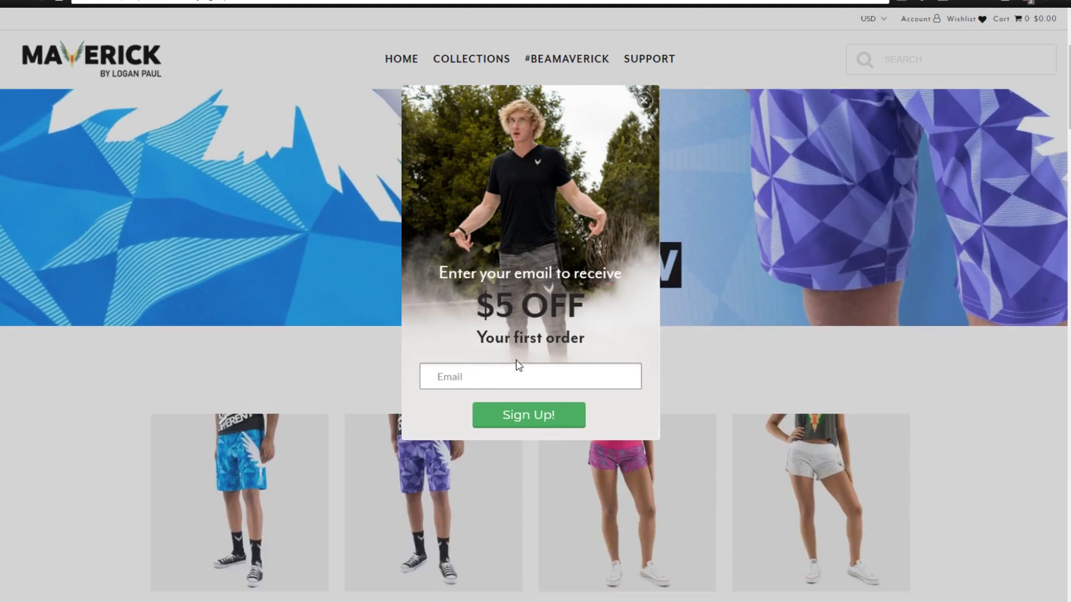
pyautogui.scroll(3, 647, 182)
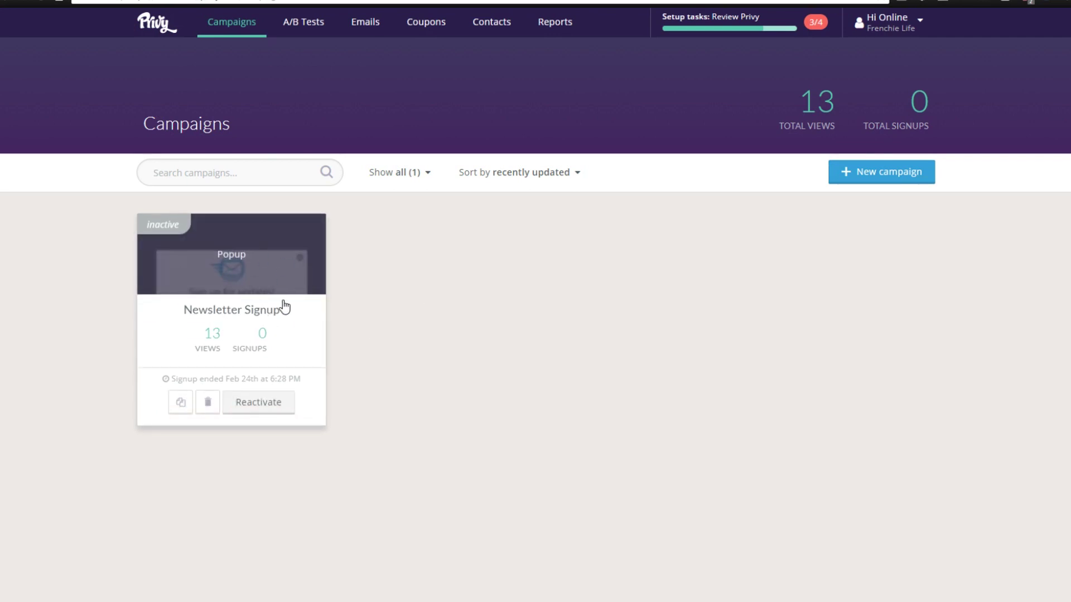
# Step: Open the Newsletter Signup campaign's popup design editor
pyautogui.click(284, 307)
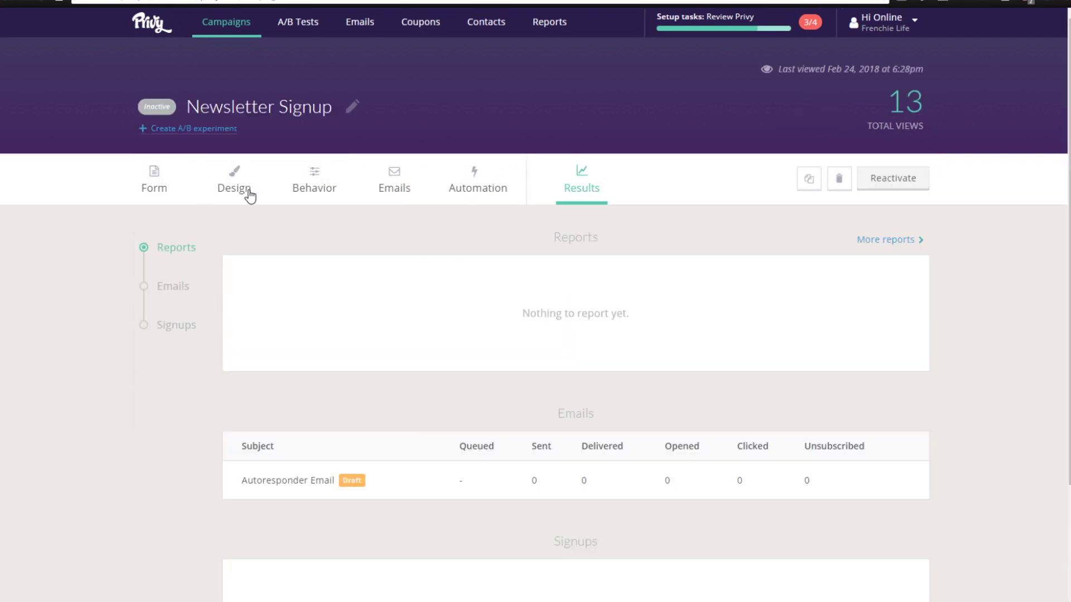
pyautogui.click(249, 195)
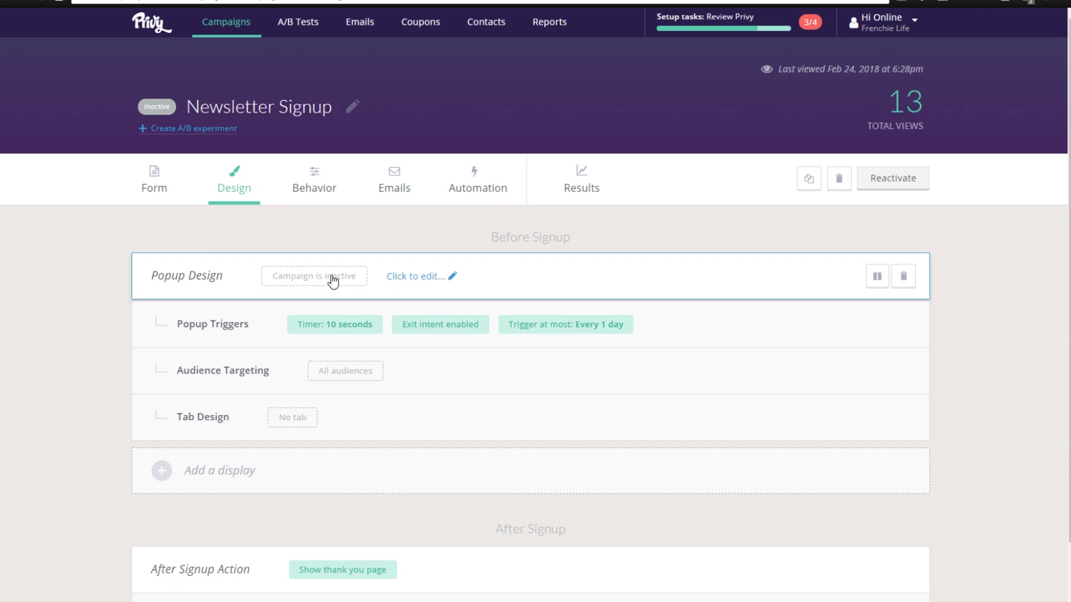
pyautogui.click(403, 278)
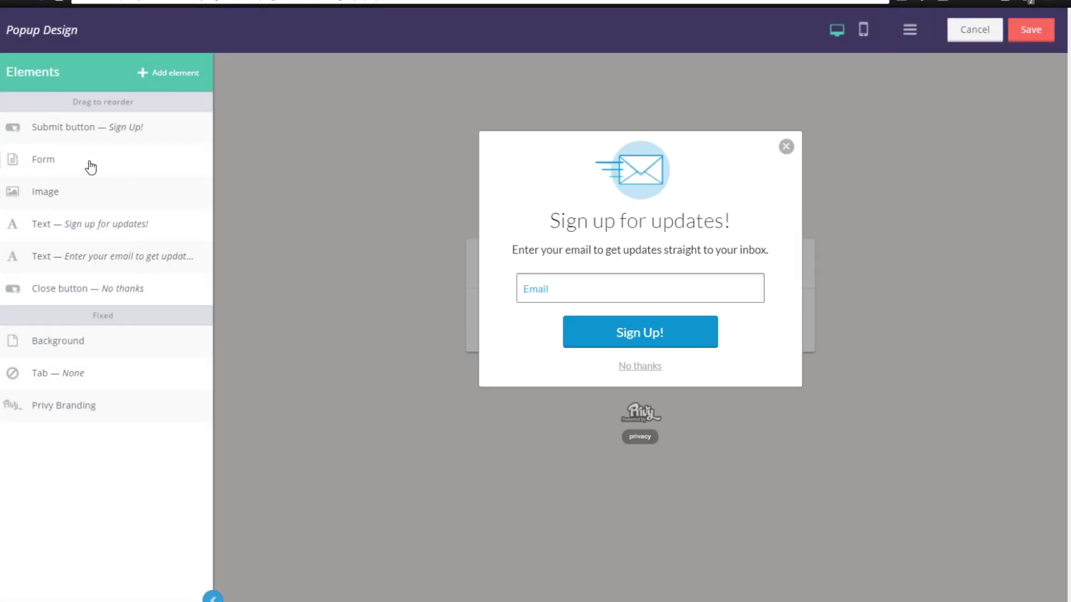
# Step: Select the form, envelope image, 'Sign up for updates!' heading and subtitle elements in turn
pyautogui.click(112, 159)
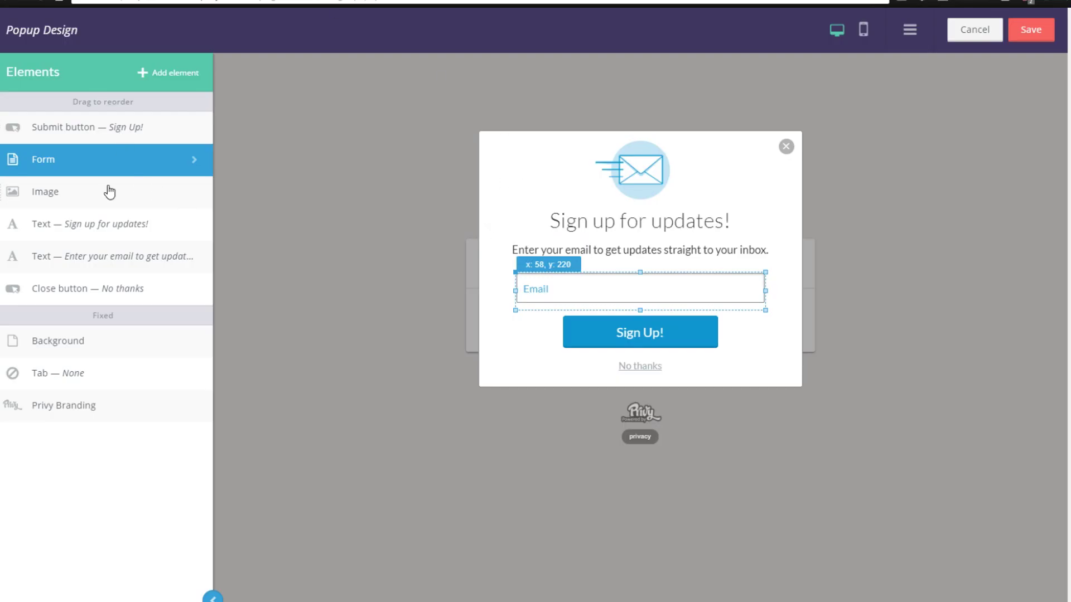
pyautogui.click(107, 190)
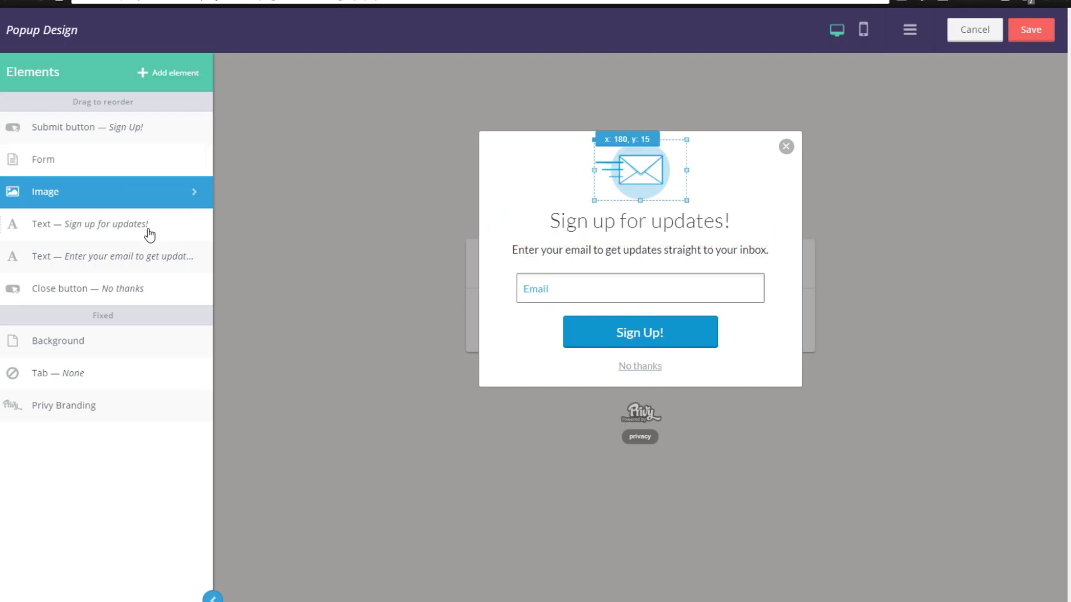
pyautogui.click(128, 230)
pyautogui.click(94, 254)
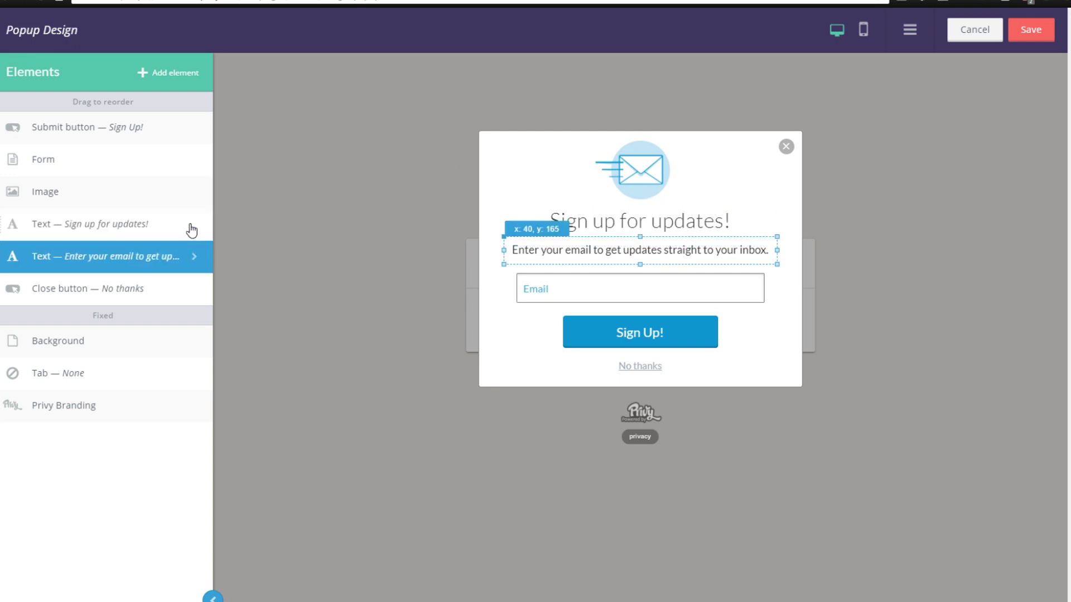
pyautogui.click(195, 227)
pyautogui.click(196, 226)
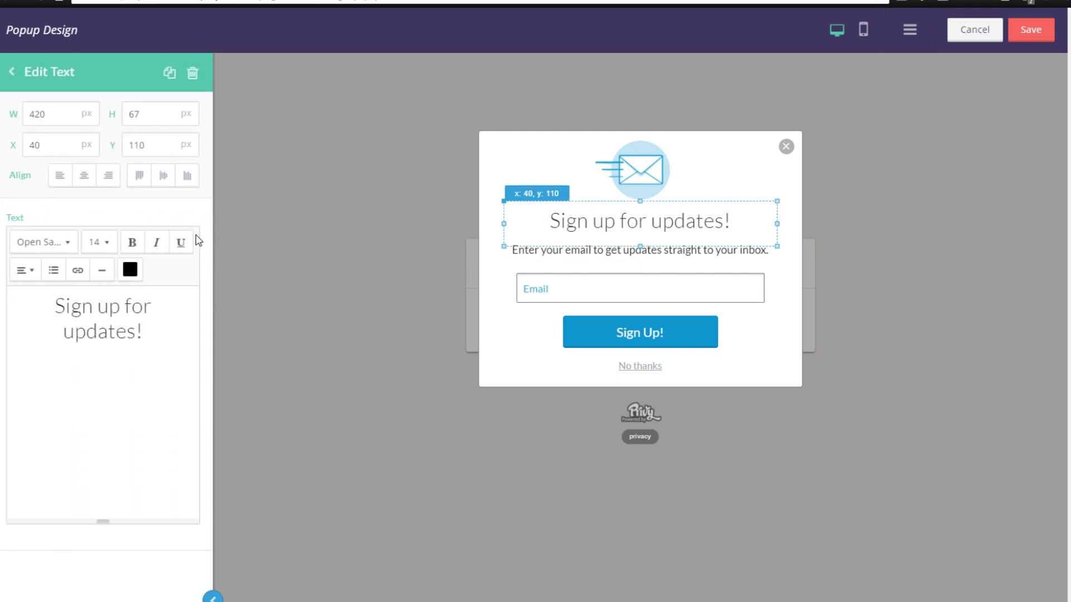
pyautogui.click(11, 71)
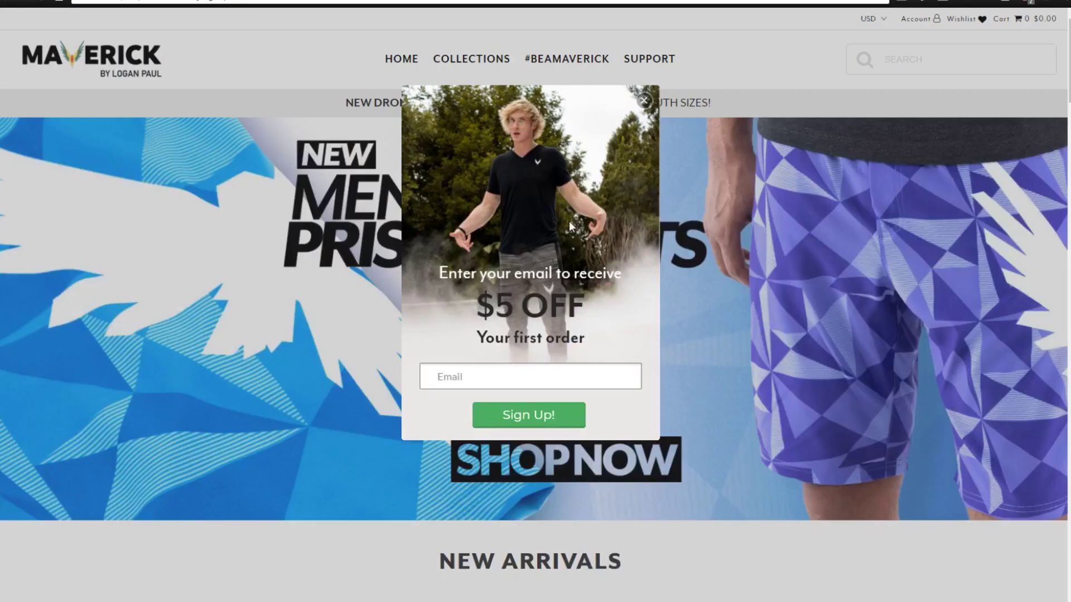
# Step: Scroll the Maverick homepage and highlight the $5 OFF popup's offer and signup wording
pyautogui.scroll(-8, 656, 328)
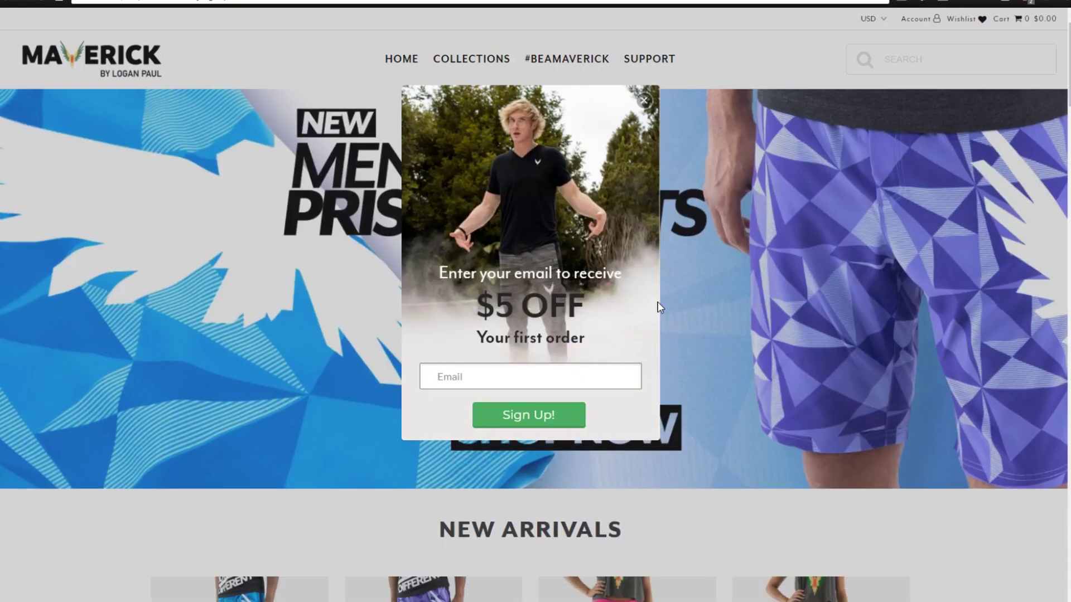
pyautogui.scroll(8, 731, 294)
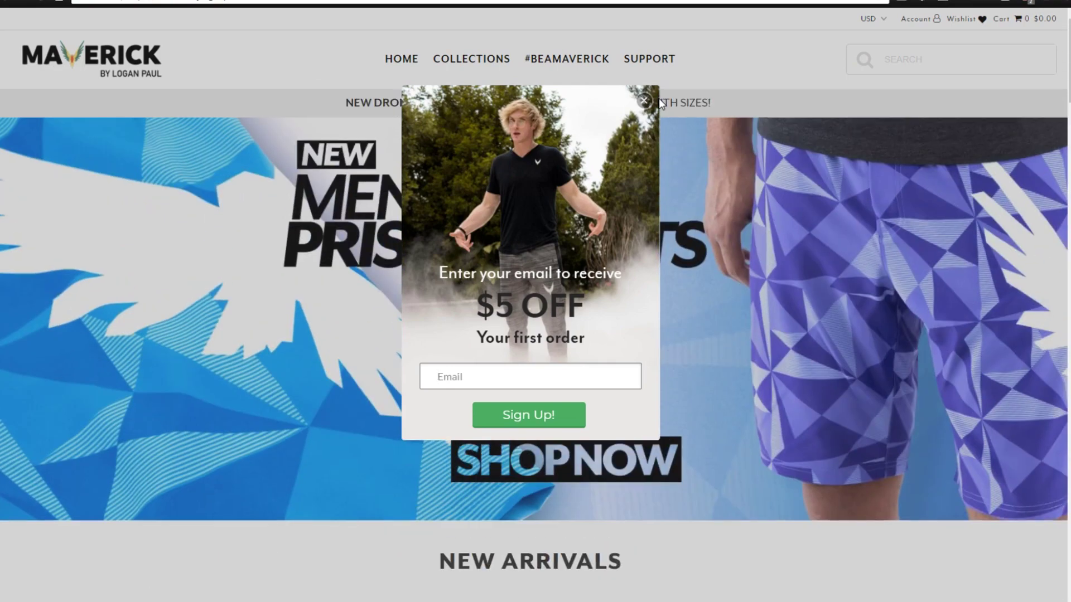
pyautogui.moveTo(438, 275); pyautogui.dragTo(520, 261)
pyautogui.click(425, 265)
pyautogui.click(520, 261)
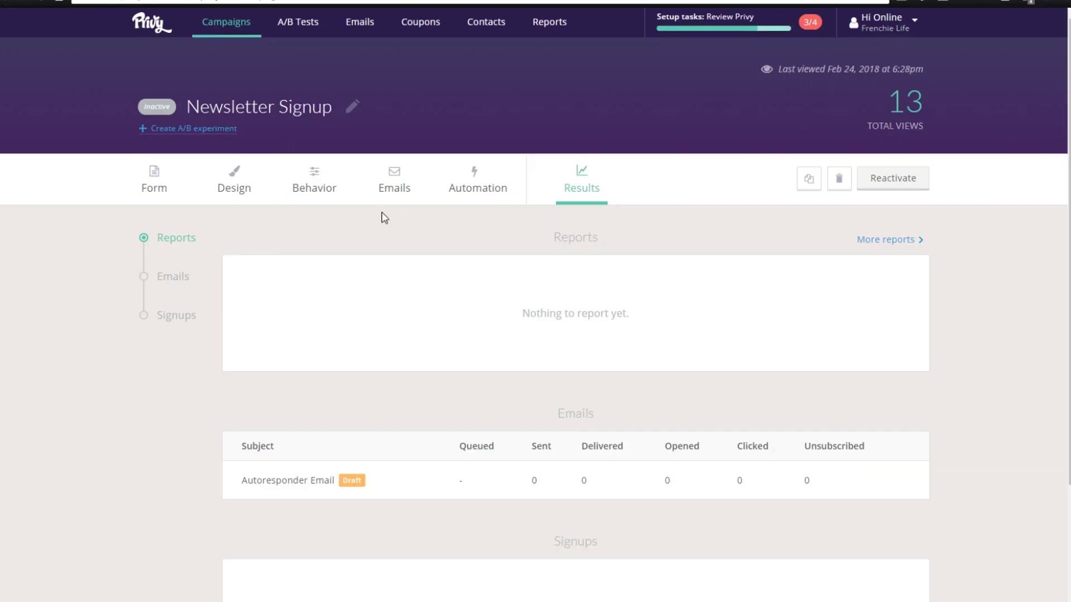
# Step: Review the Emails and Form tabs, then return to Campaigns and highlight the total signups count
pyautogui.click(397, 186)
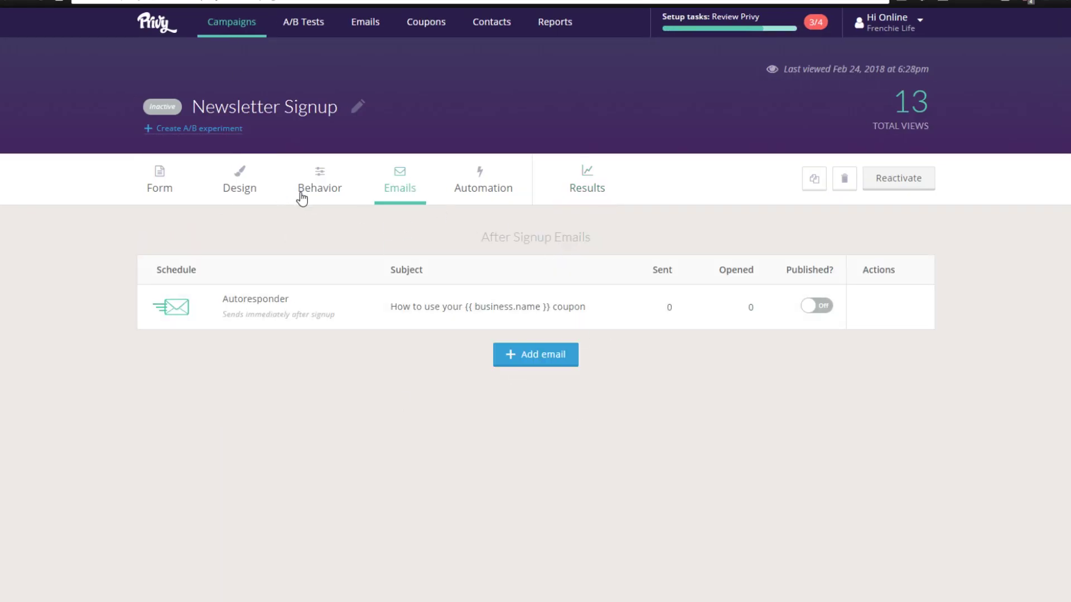
pyautogui.click(178, 184)
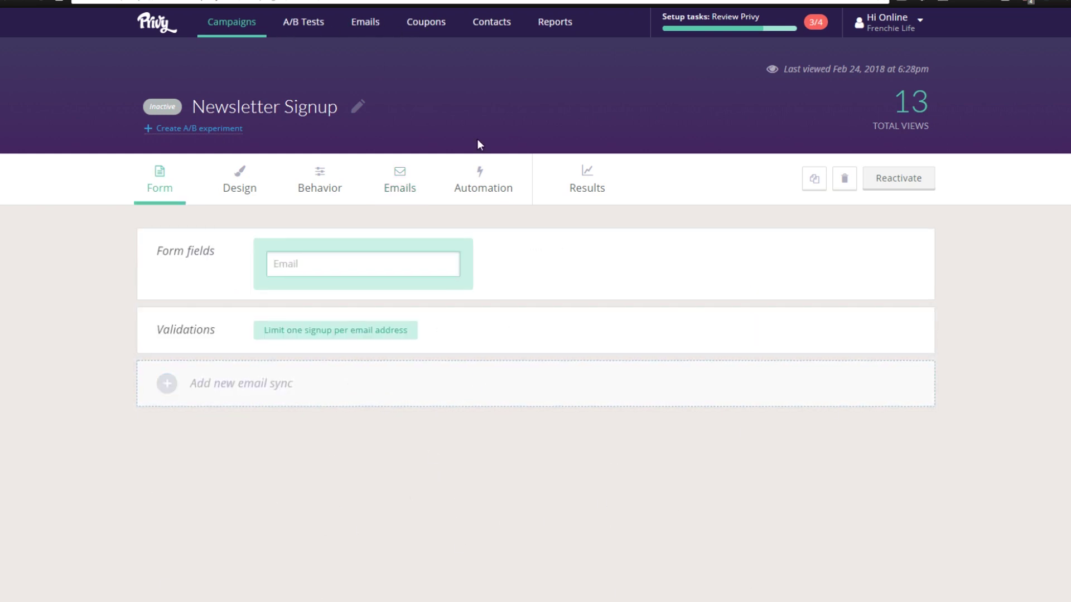
pyautogui.click(234, 21)
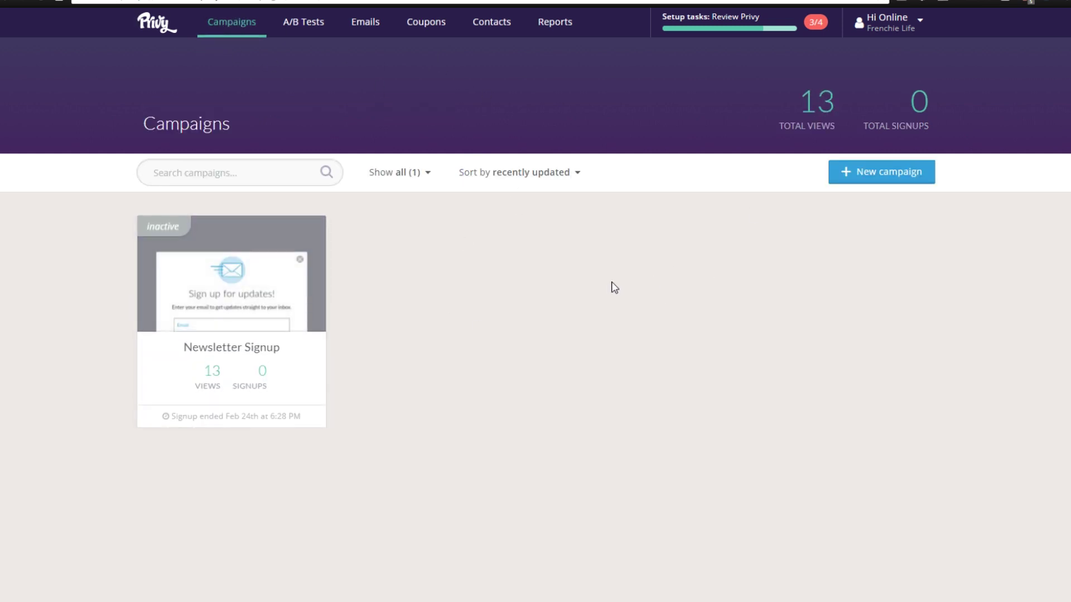
pyautogui.moveTo(959, 104); pyautogui.dragTo(922, 101)
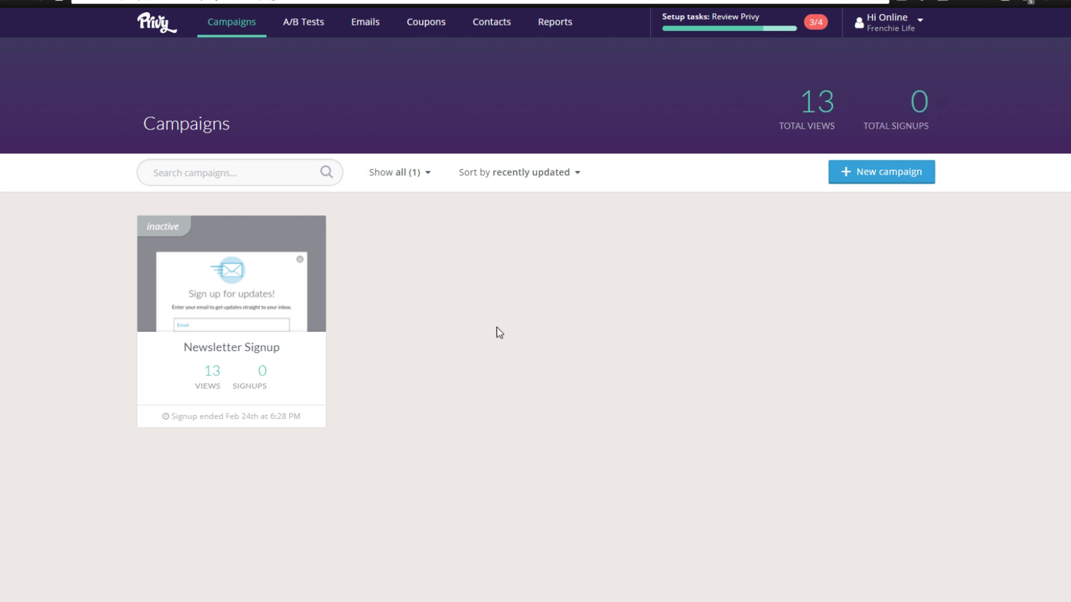